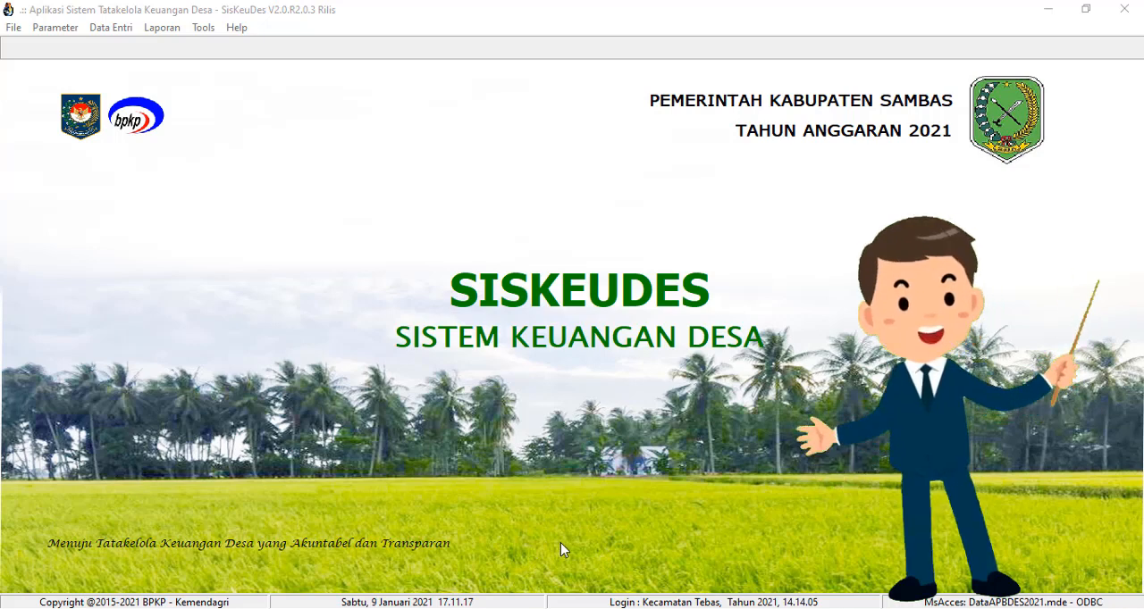
pyautogui.click(122, 32)
pyautogui.moveTo(143, 71)
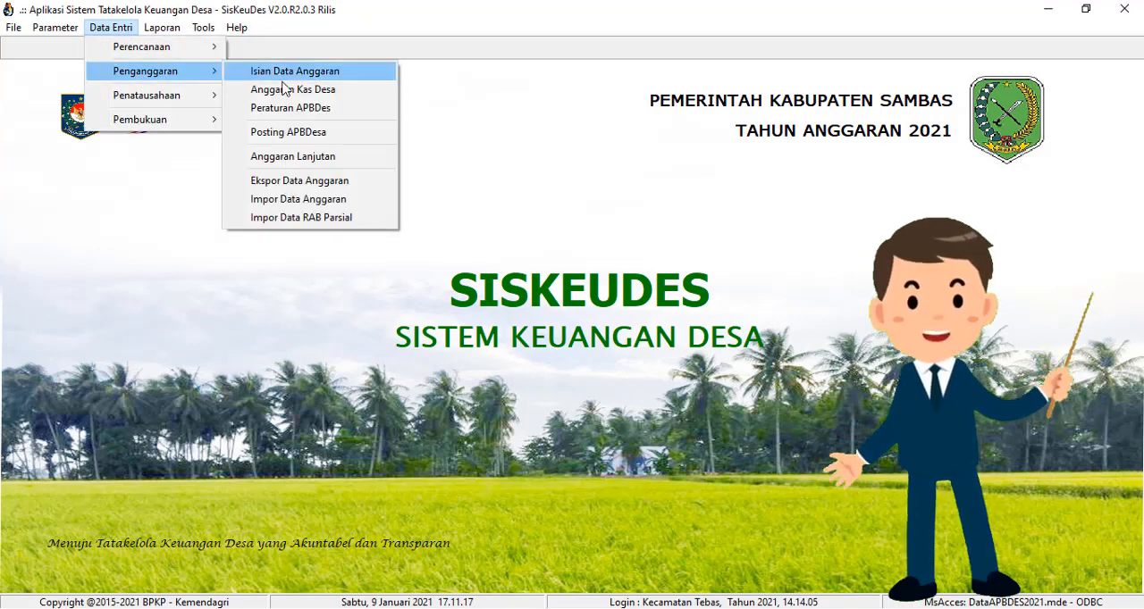
pyautogui.click(288, 132)
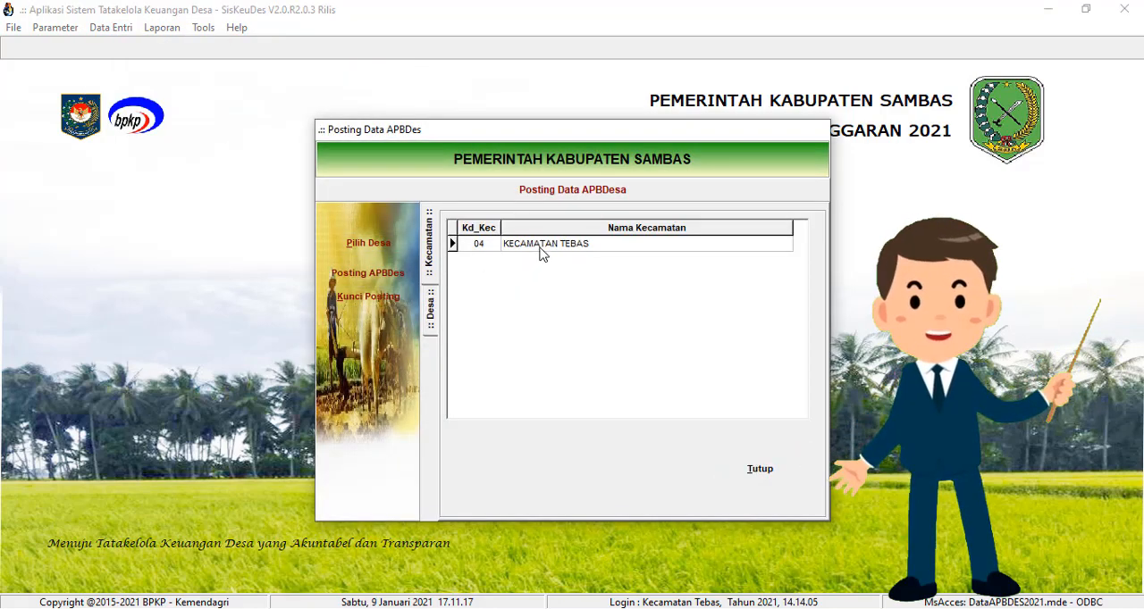
pyautogui.click(762, 476)
pyautogui.click(762, 477)
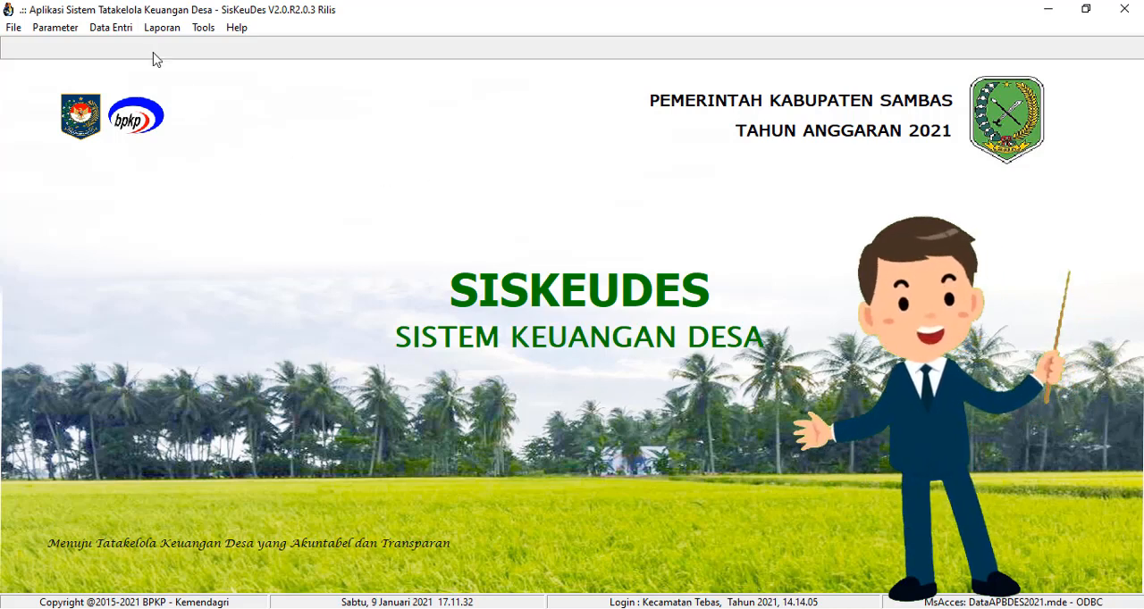
# Step: Open the APBDes posting form for Pemerintah Desa Seret Ayon in Kecamatan Tebas
pyautogui.click(114, 28)
pyautogui.moveTo(112, 74)
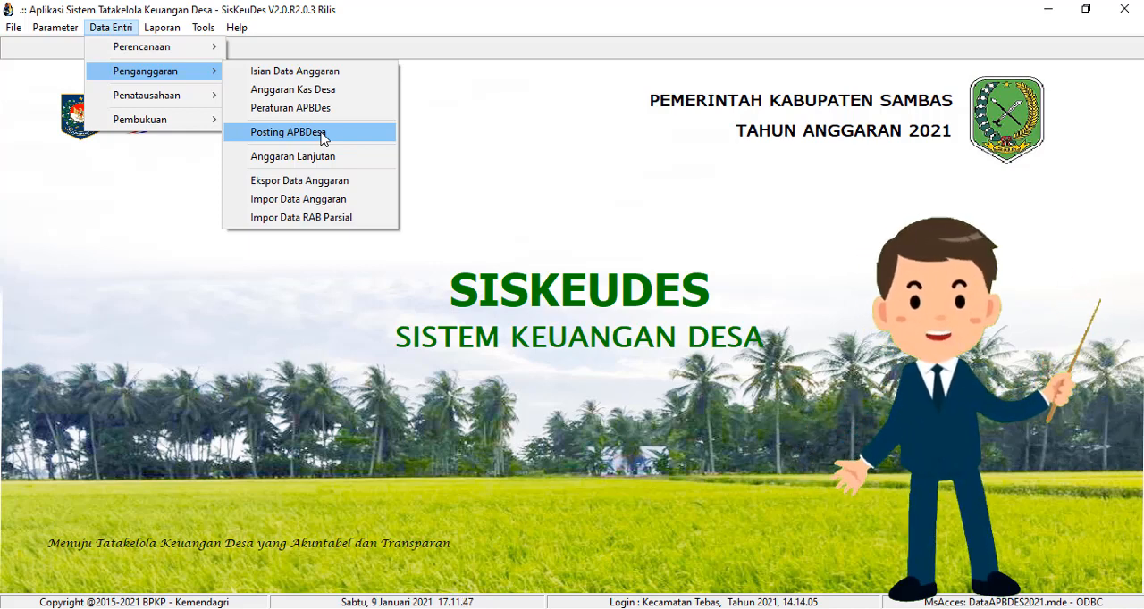
pyautogui.click(285, 134)
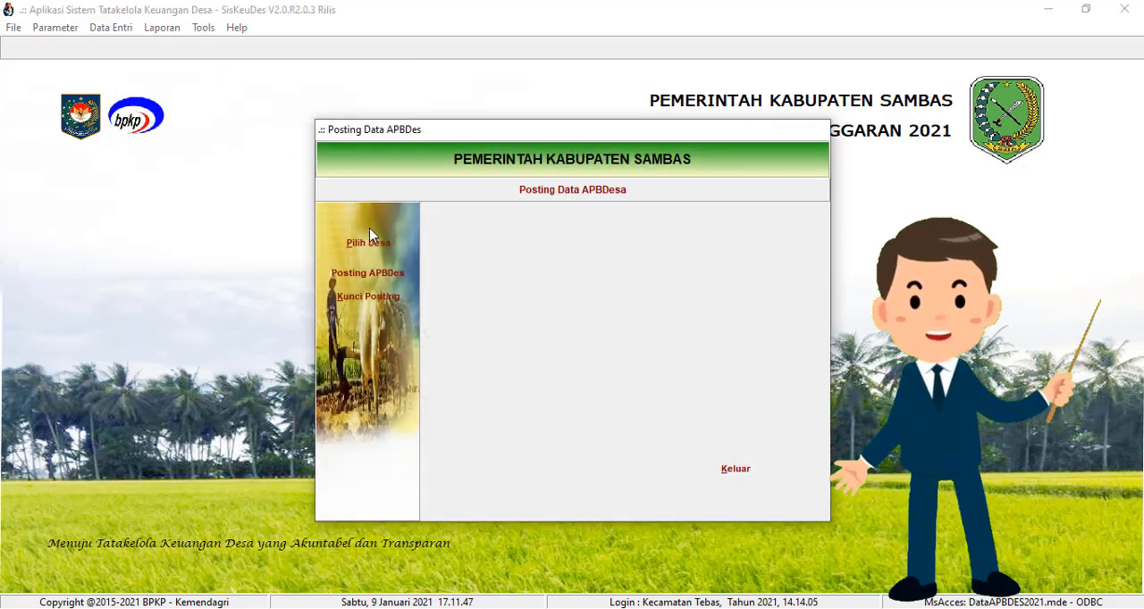
pyautogui.doubleClick(558, 245)
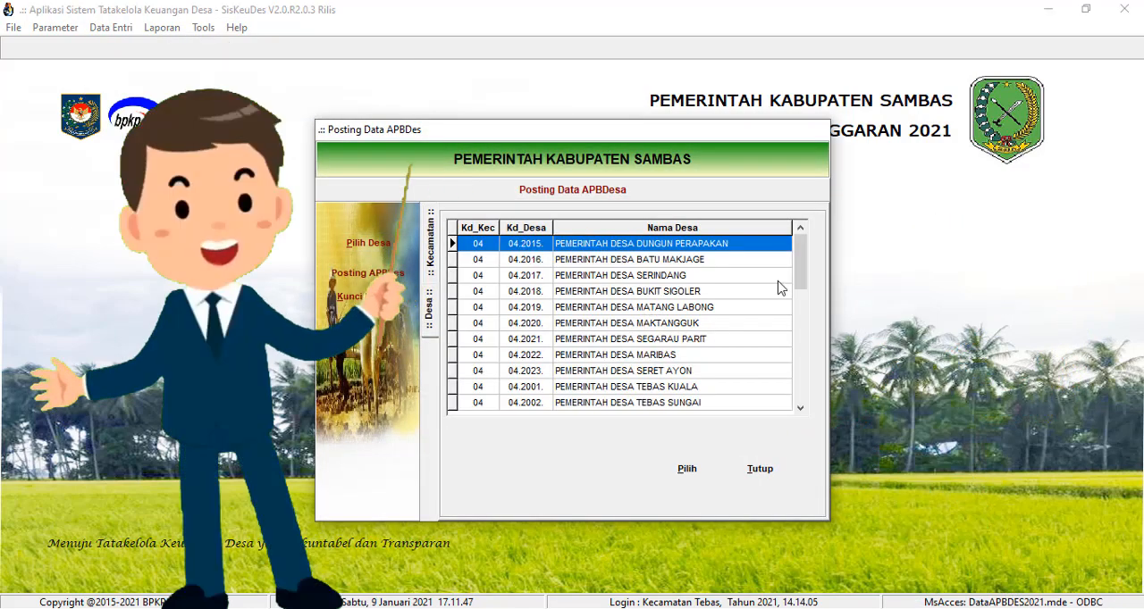
pyautogui.doubleClick(677, 371)
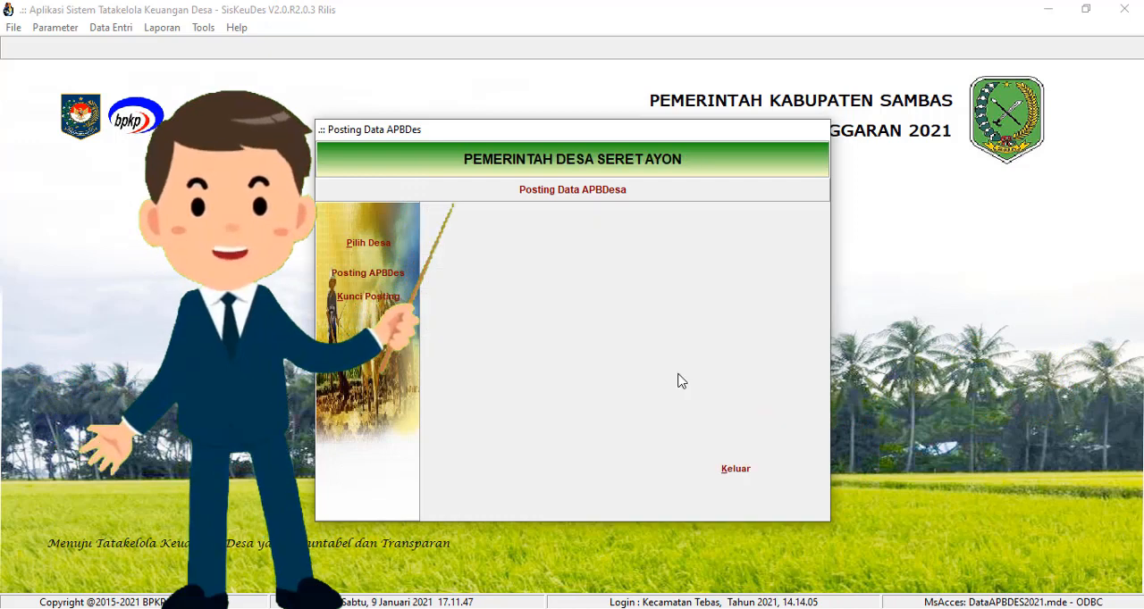
pyautogui.click(385, 277)
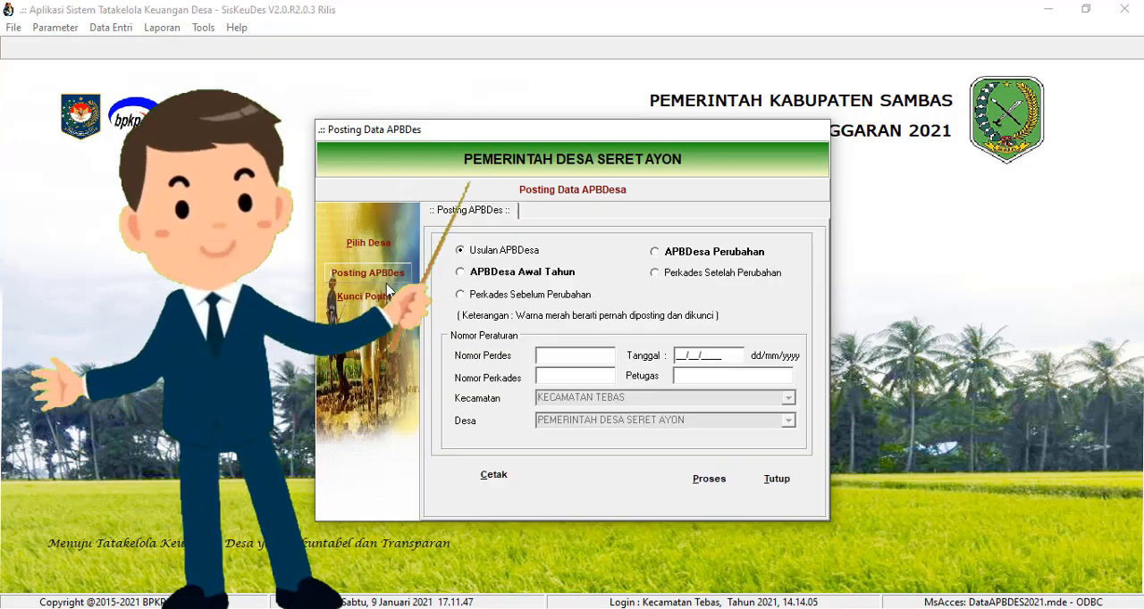
# Step: Preview the Proporsi APBDesa report for the village, then close the report and the posting window
pyautogui.click(500, 474)
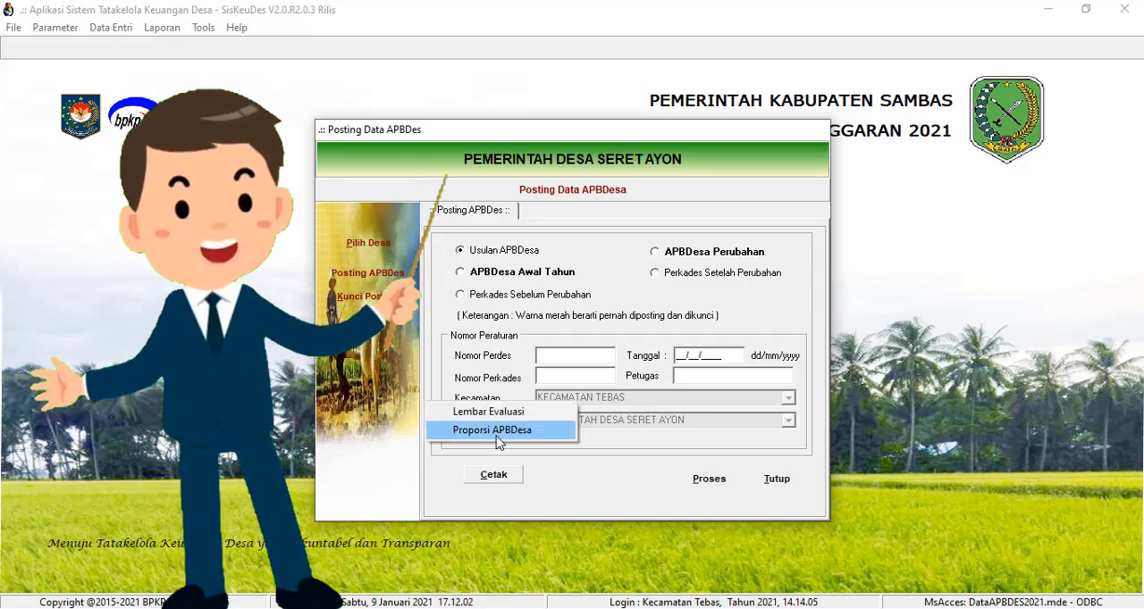
pyautogui.click(494, 431)
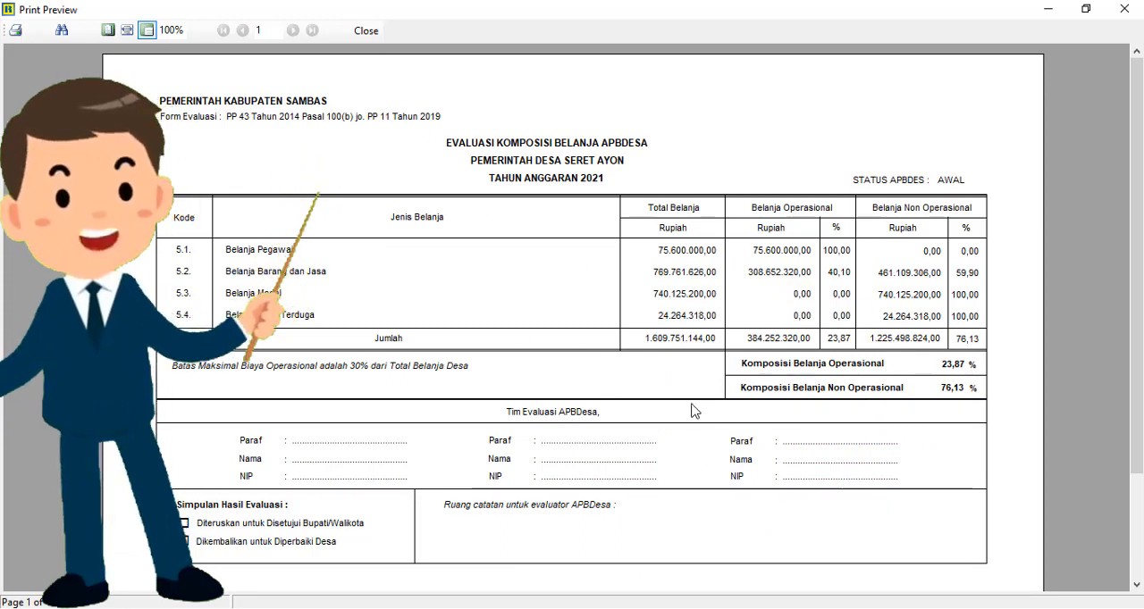
pyautogui.click(366, 32)
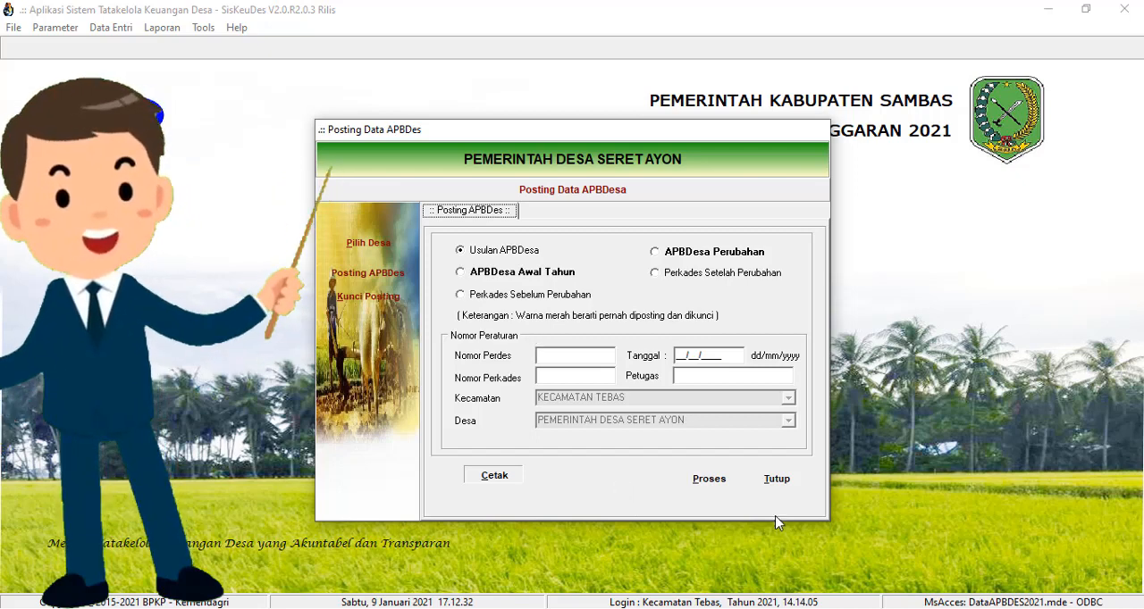
pyautogui.click(777, 480)
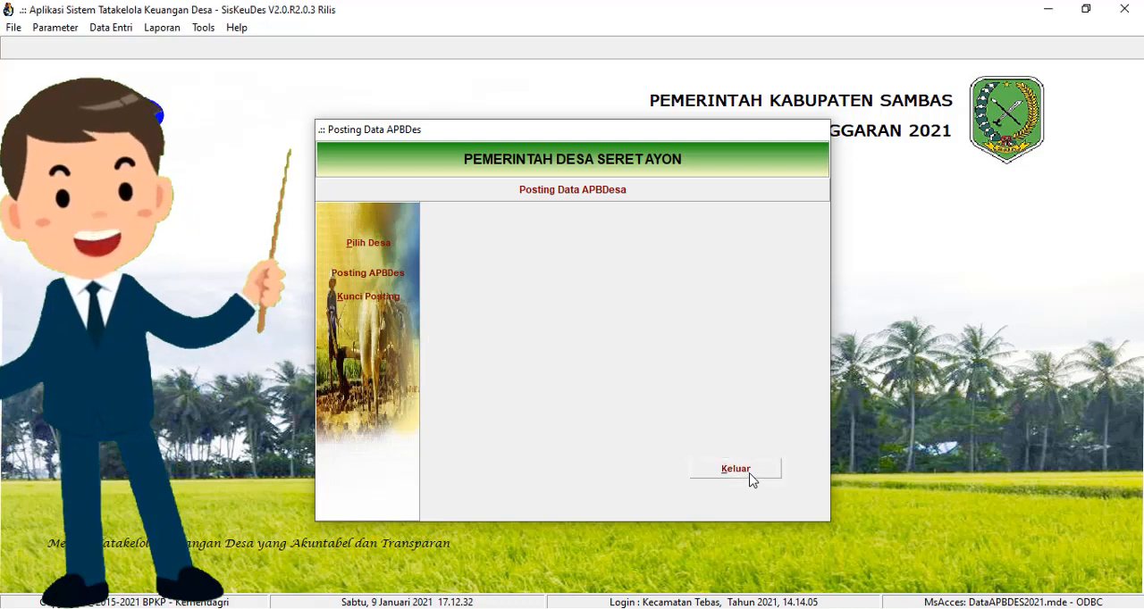
pyautogui.click(750, 476)
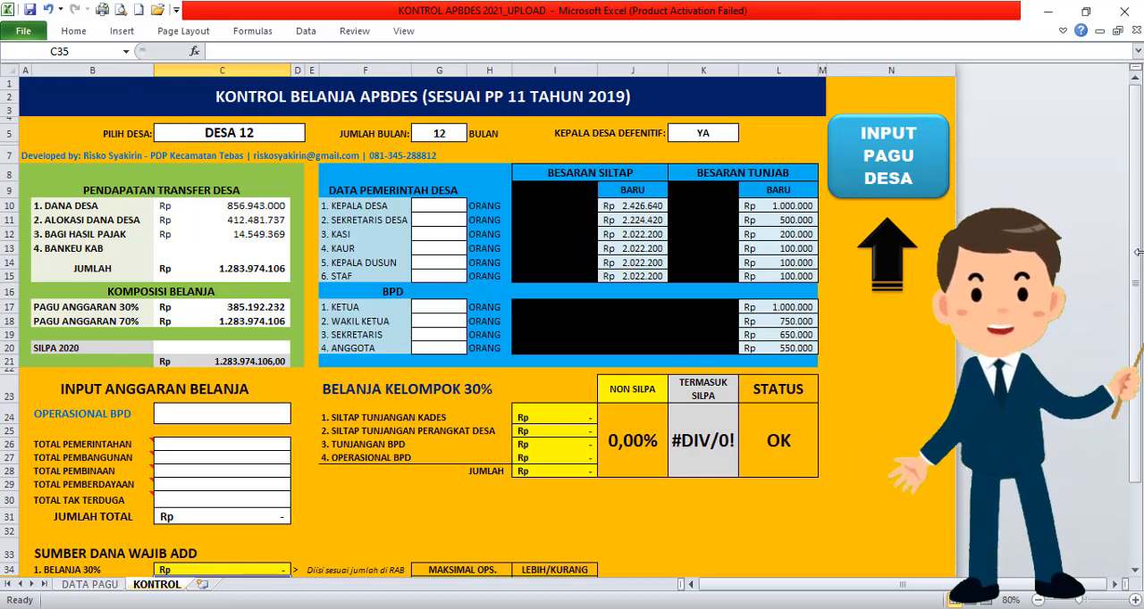
# Step: In the KONTROL APBDES 2021_UPLOAD workbook in Excel, rename the first village on the DATA PAGU sheet to DESA SUMBER REJEKI
pyautogui.moveTo(1134, 230); pyautogui.dragTo(1140, 205)
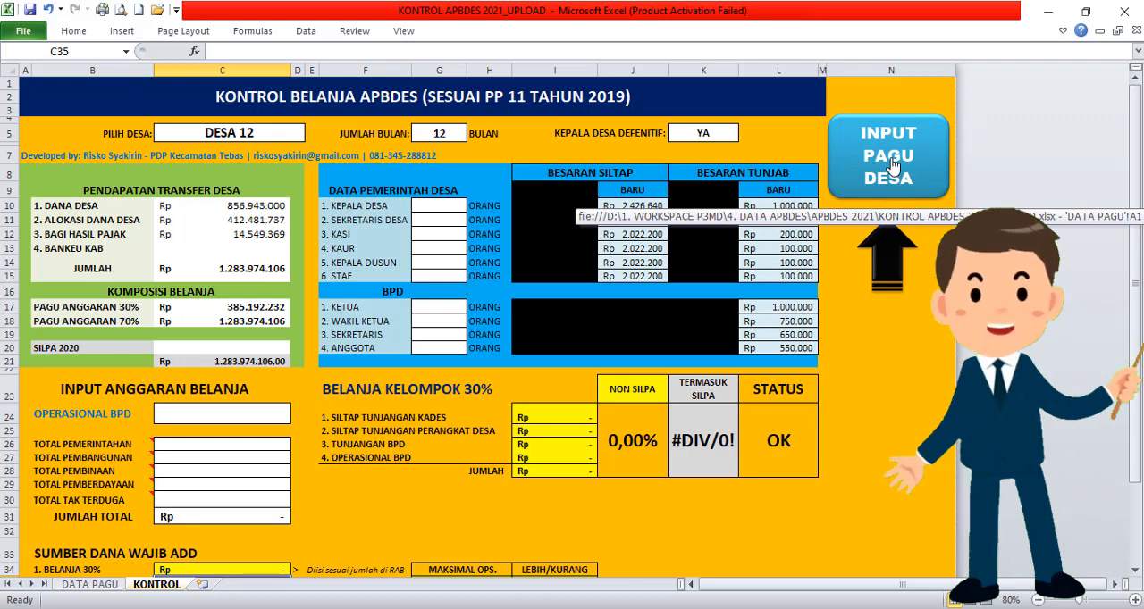
pyautogui.click(892, 164)
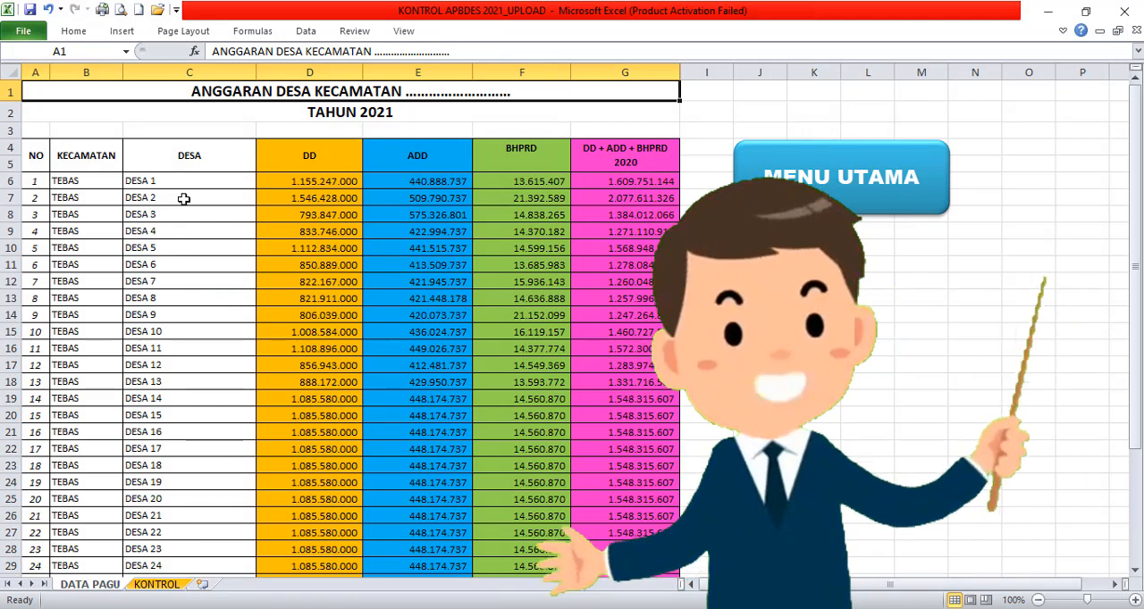
pyautogui.click(91, 183)
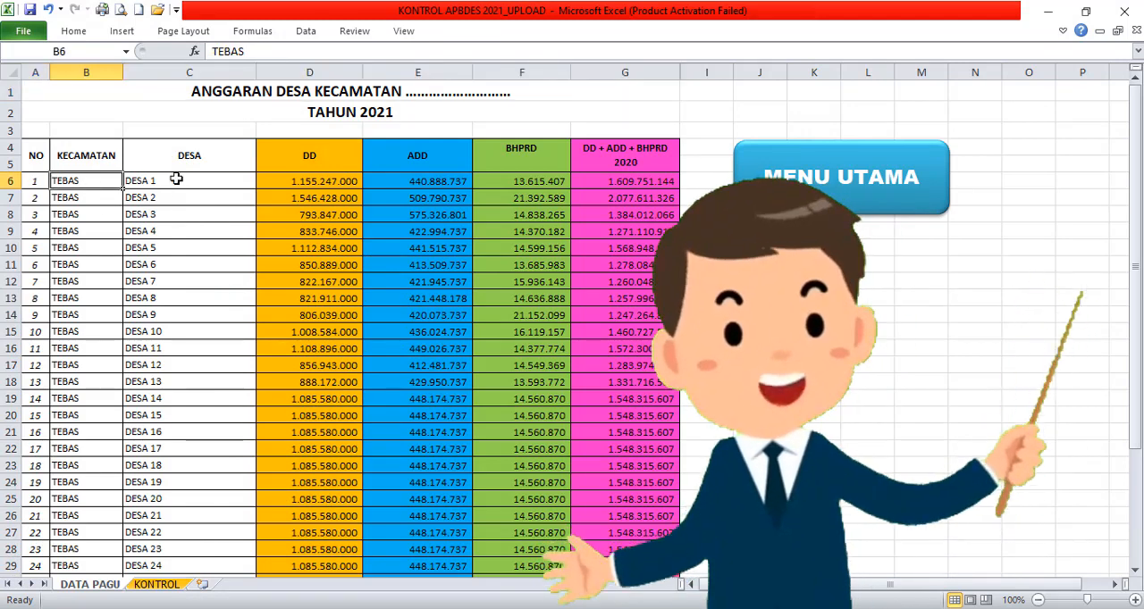
pyautogui.click(215, 182)
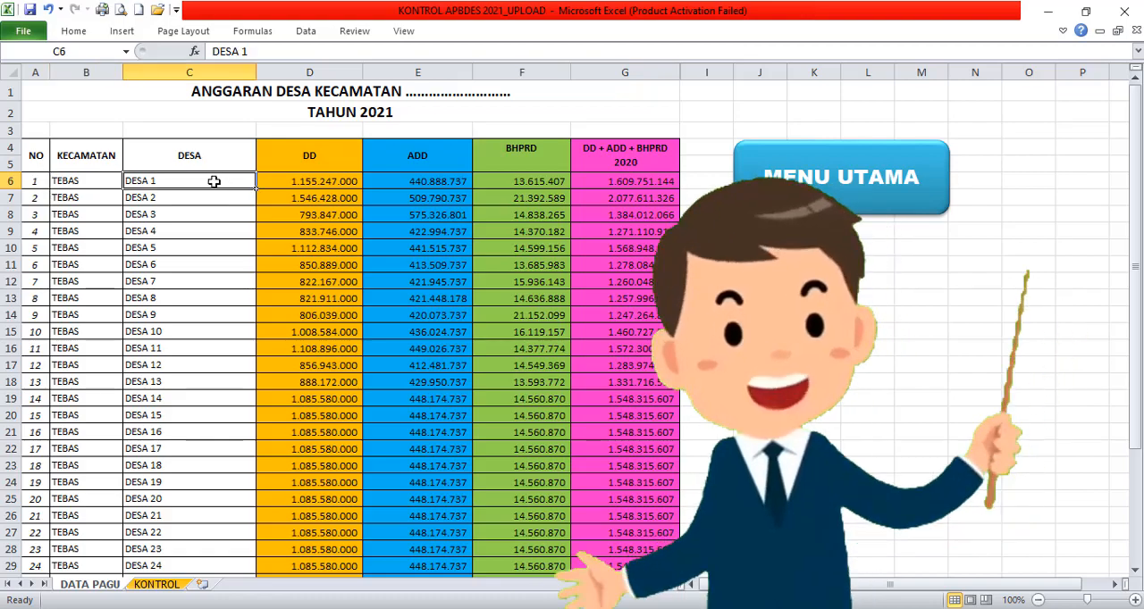
pyautogui.write('DESA')
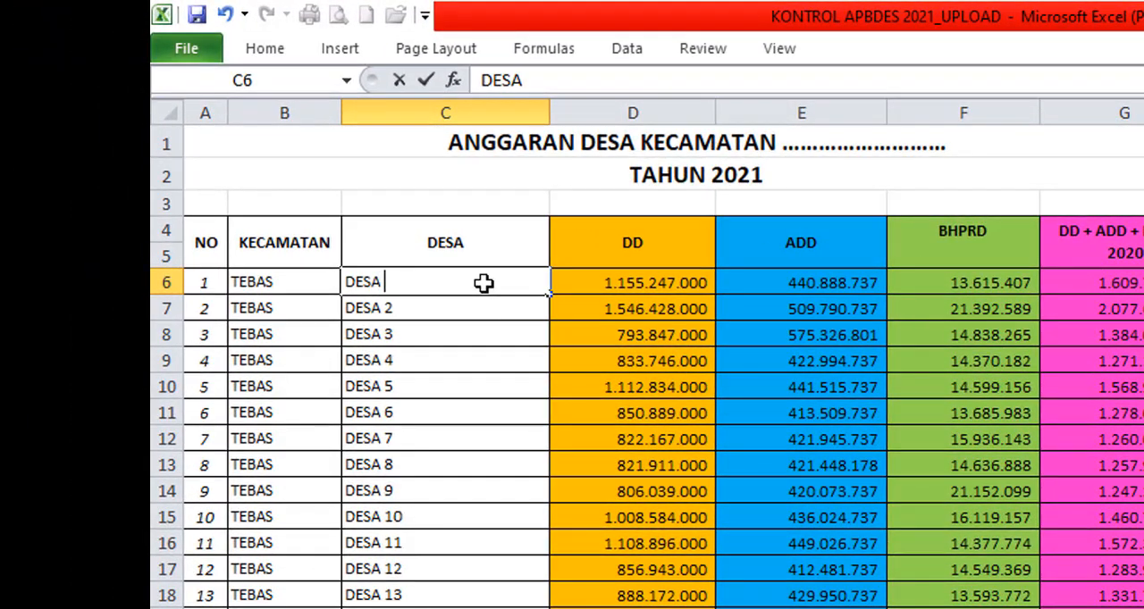
pyautogui.write(' SUM')
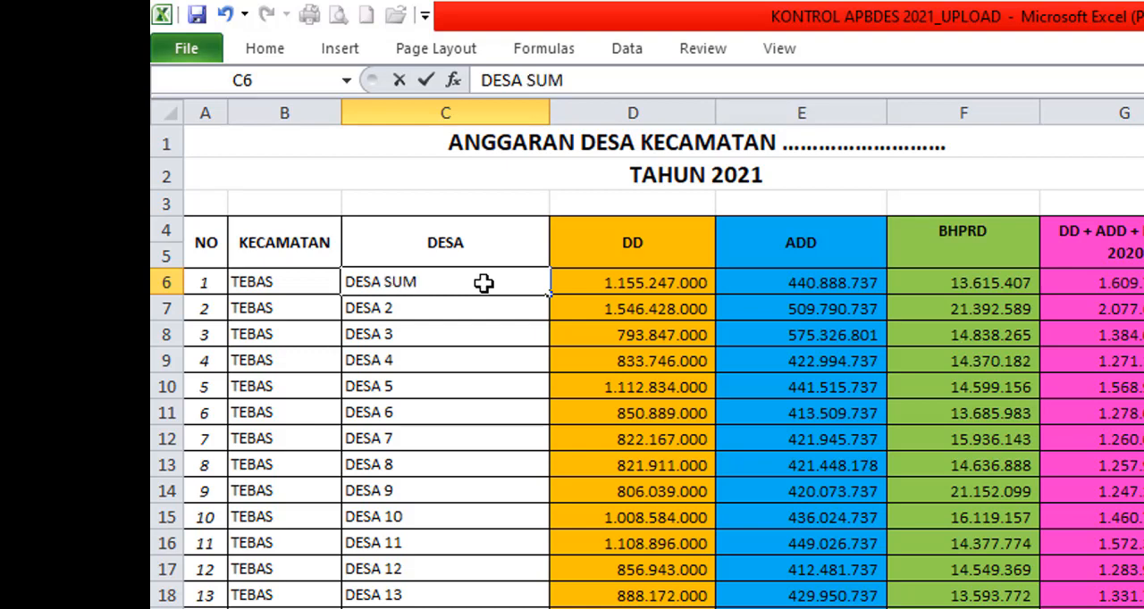
pyautogui.write('BER REJEKI')
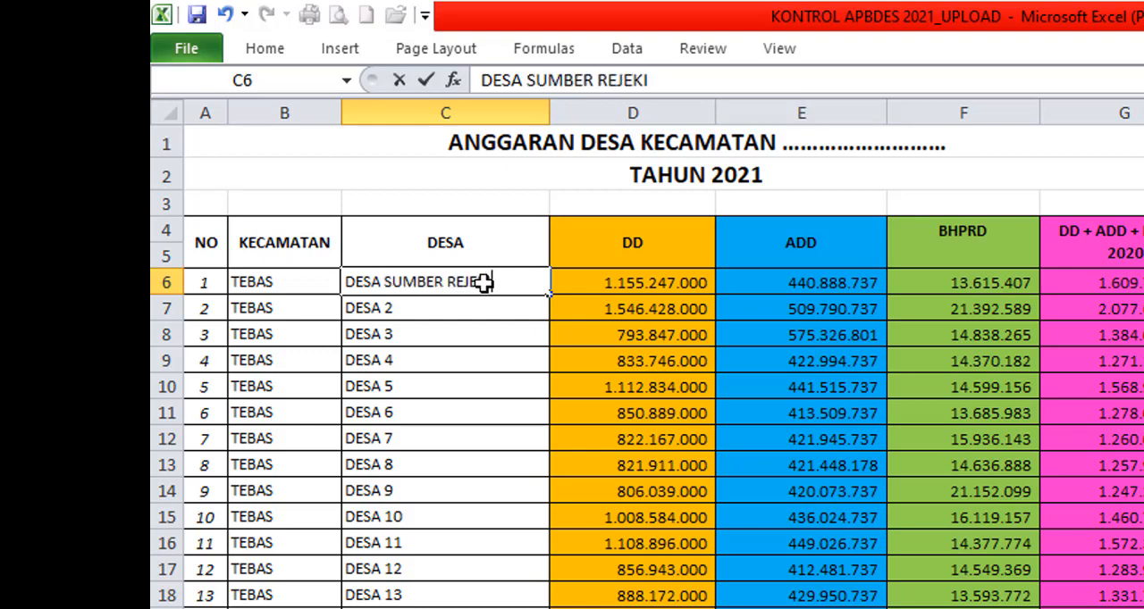
pyautogui.press('Tab')
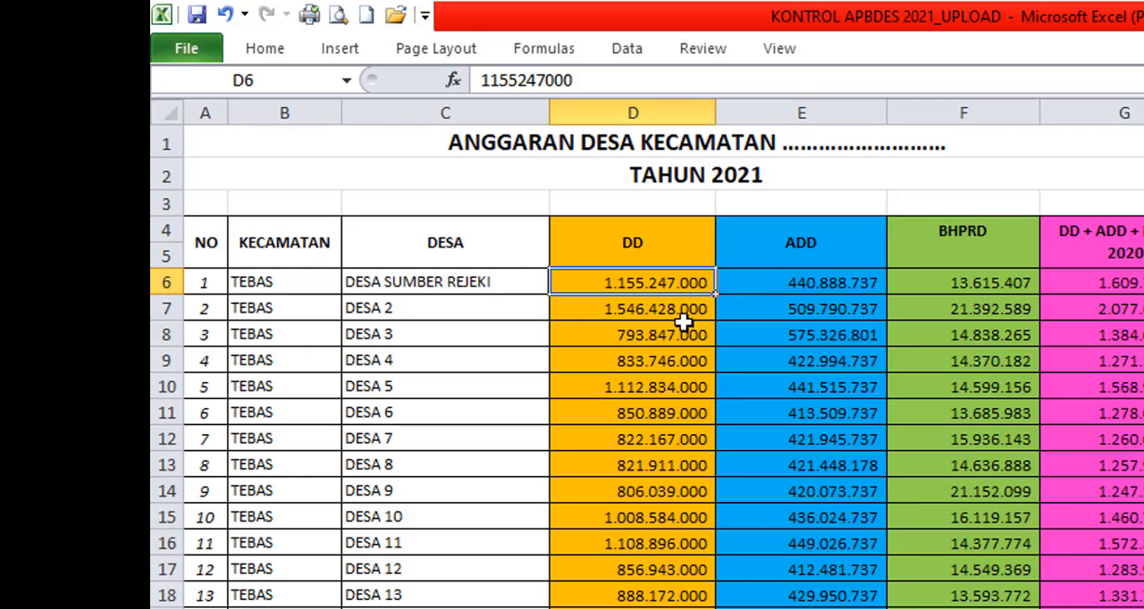
# Step: Check the ADD, BHPRD and DD budget amounts in the DESA SUMBER REJEKI row
pyautogui.click(855, 285)
pyautogui.click(980, 288)
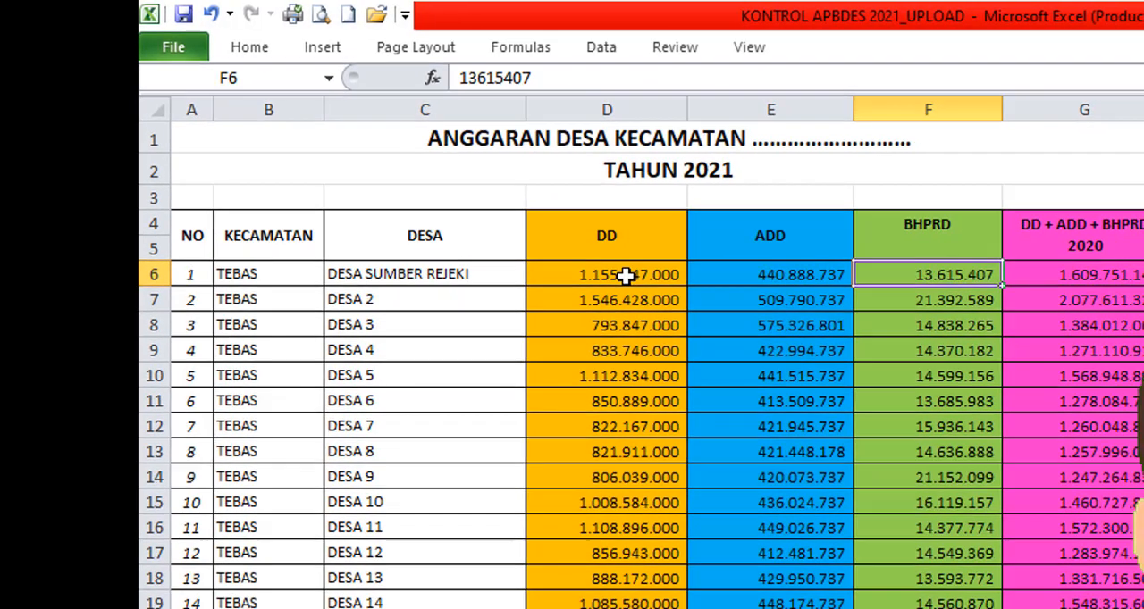
pyautogui.click(625, 275)
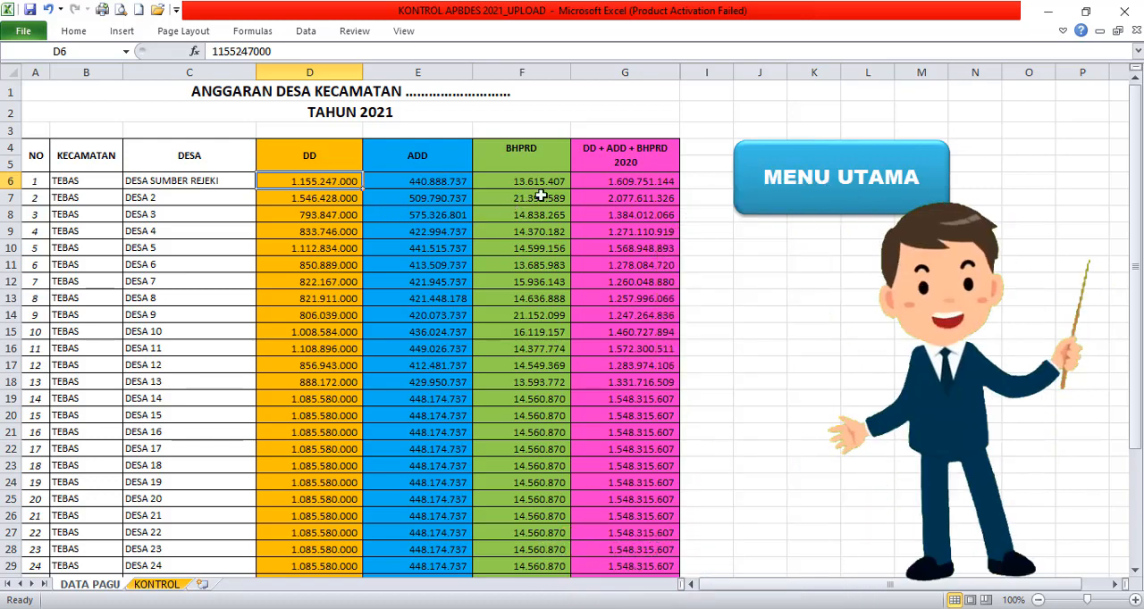
# Step: Return to the KONTROL sheet and choose DESA SUMBER REJEKI as the village under PILIH DESA
pyautogui.click(829, 196)
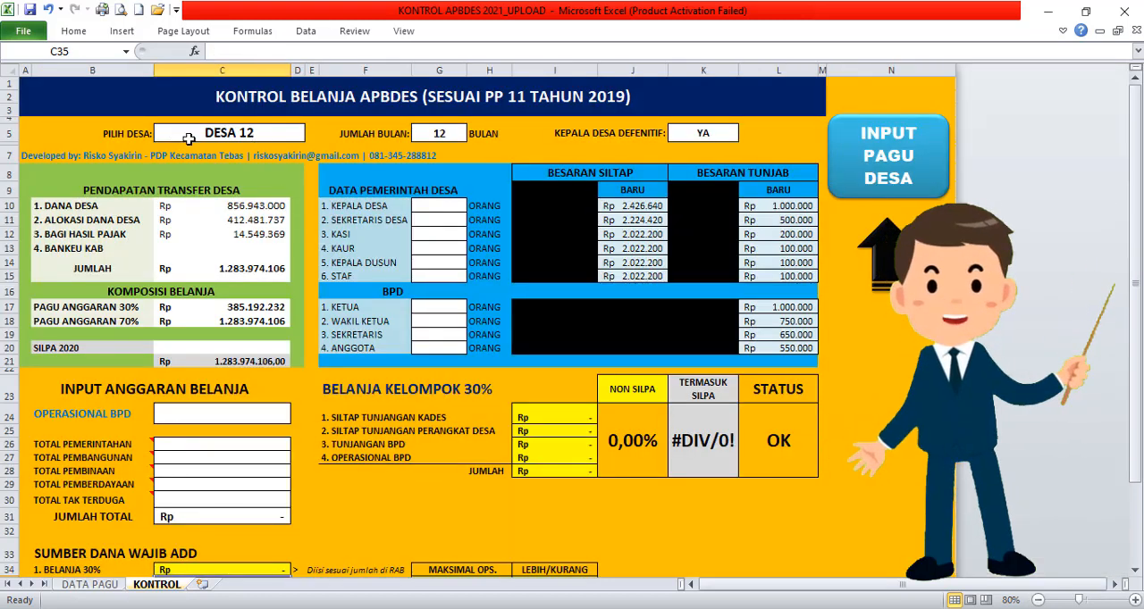
pyautogui.moveTo(1140, 181); pyautogui.dragTo(1140, 181)
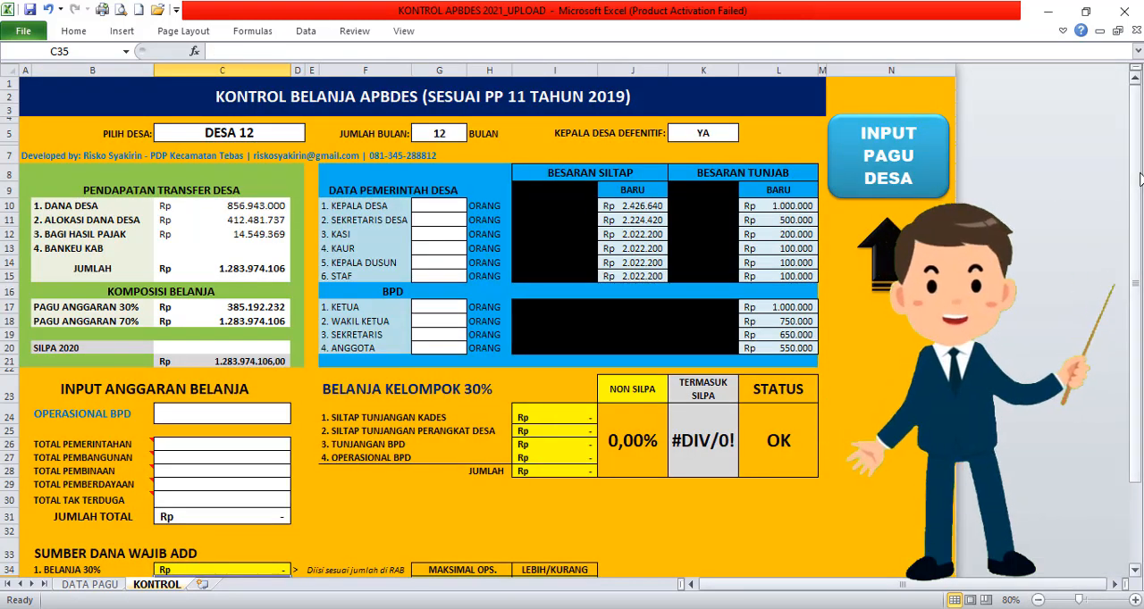
pyautogui.click(279, 134)
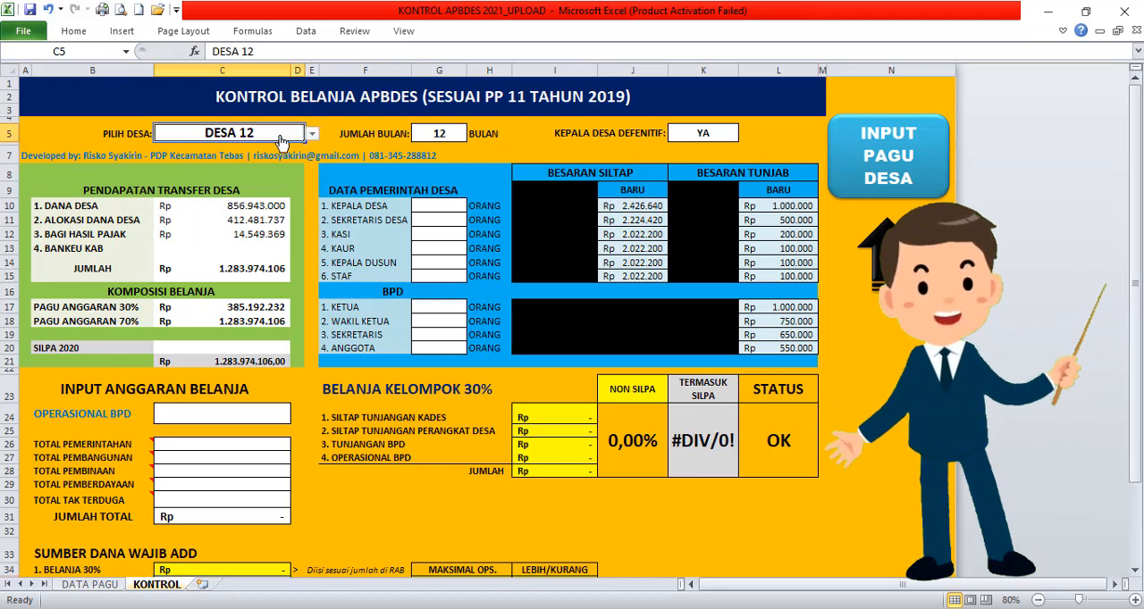
pyautogui.click(313, 134)
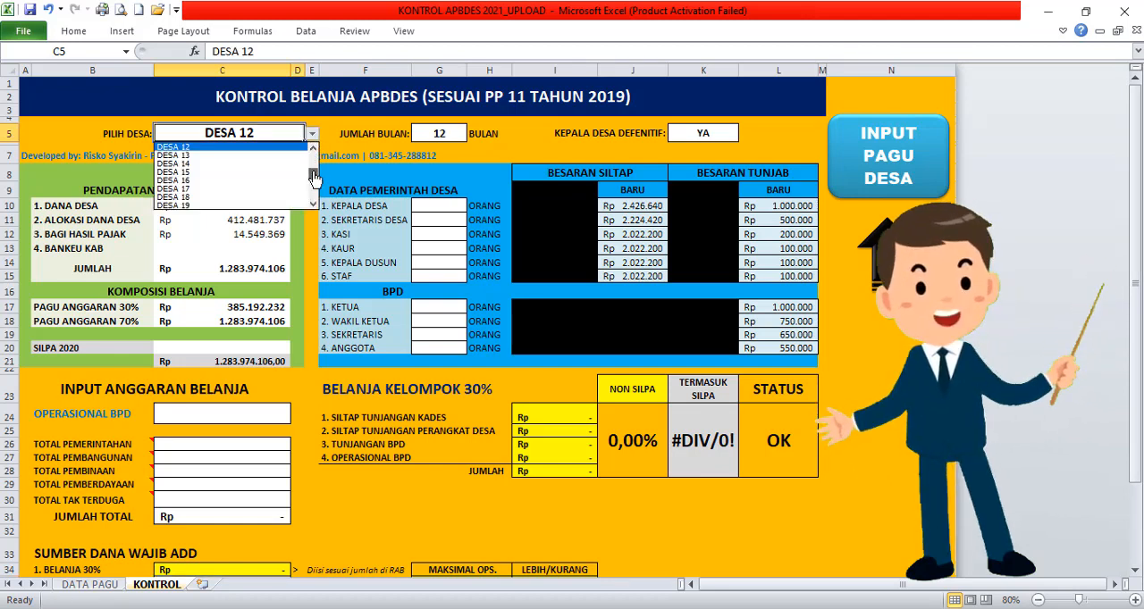
pyautogui.moveTo(313, 178); pyautogui.dragTo(313, 150)
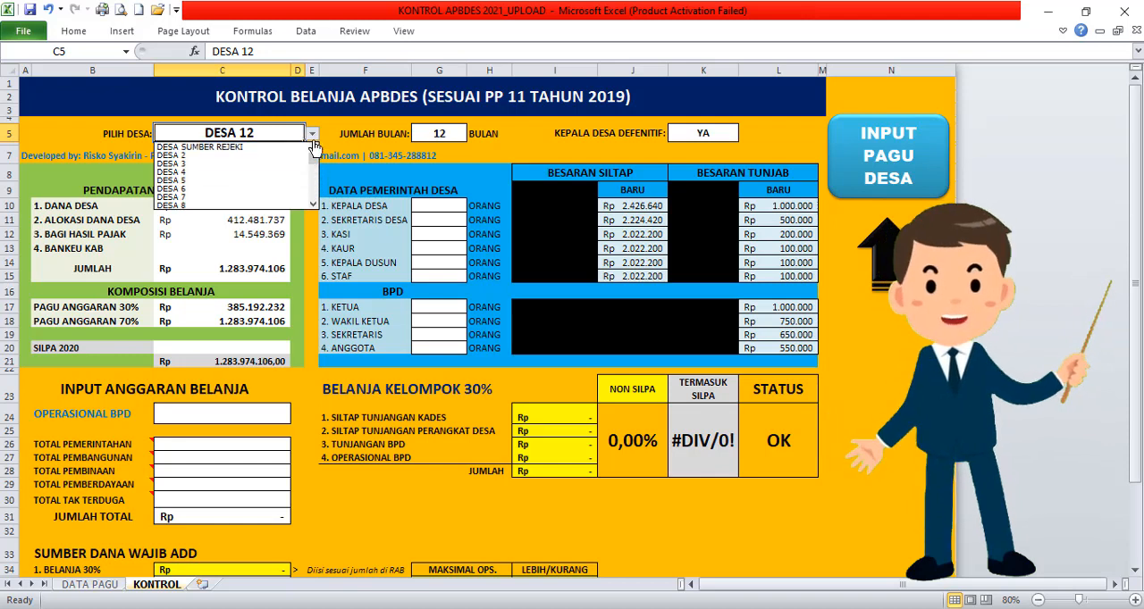
pyautogui.click(227, 149)
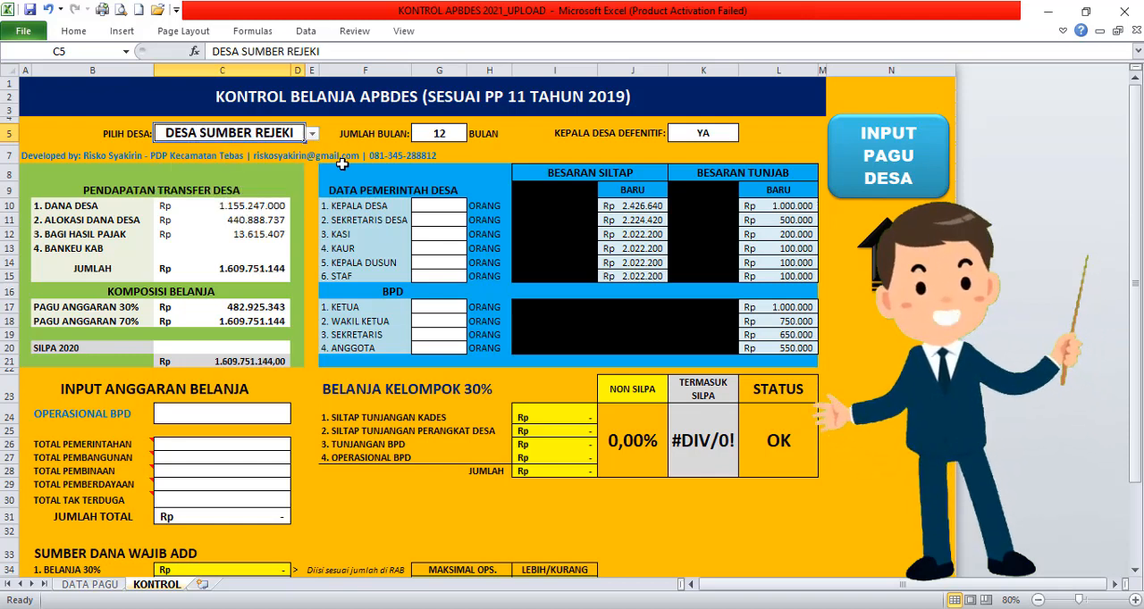
# Step: Check the JUMLAH BULAN value and choose YA for KEPALA DESA DEFENITIF
pyautogui.click(438, 133)
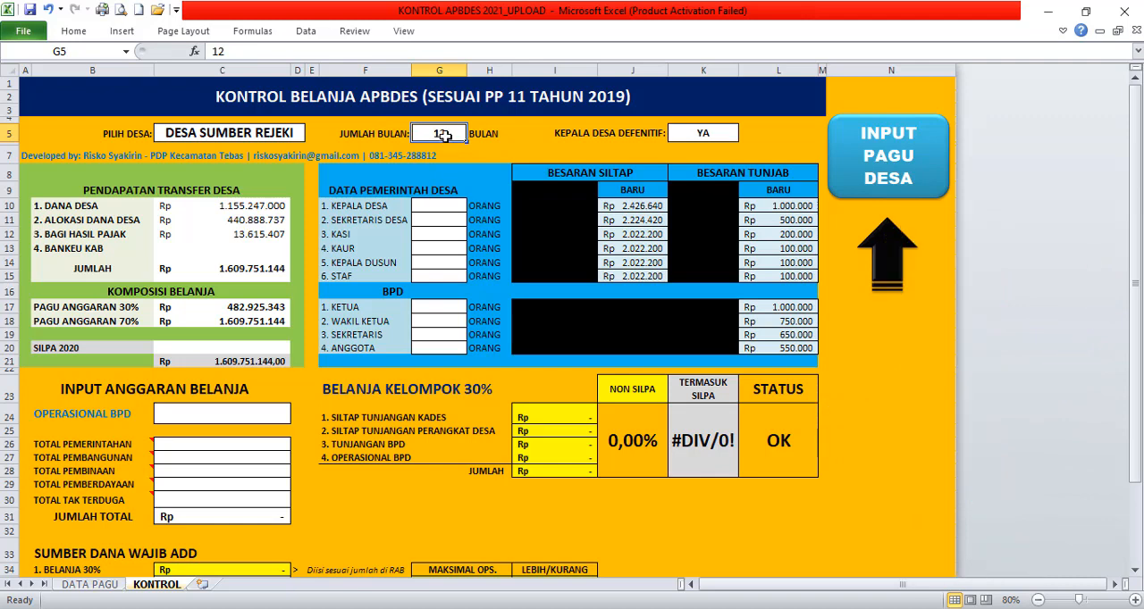
pyautogui.click(717, 135)
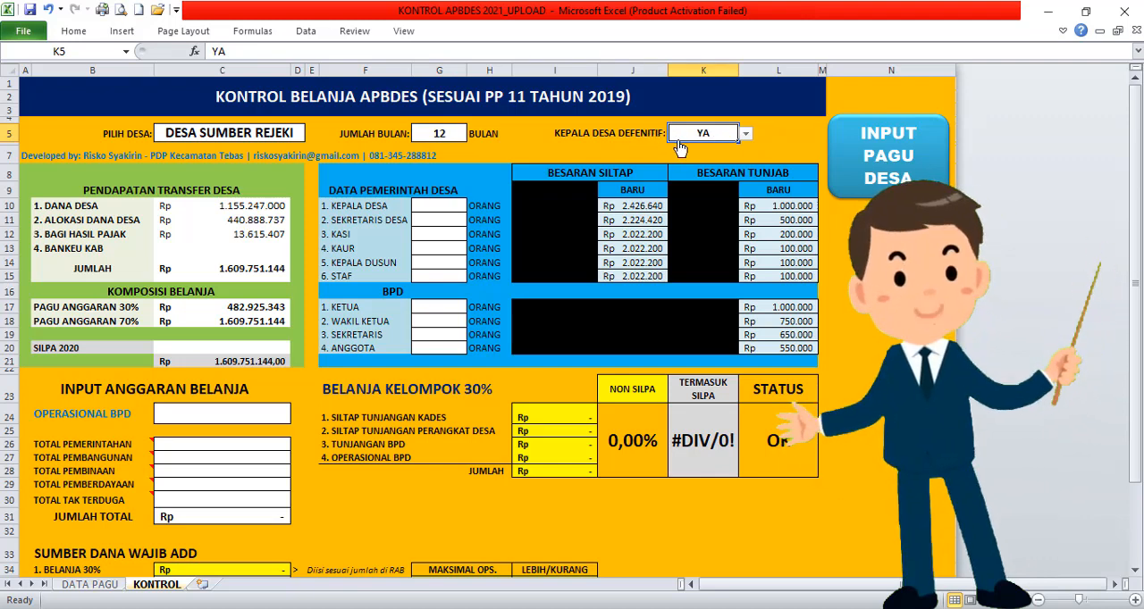
pyautogui.click(745, 133)
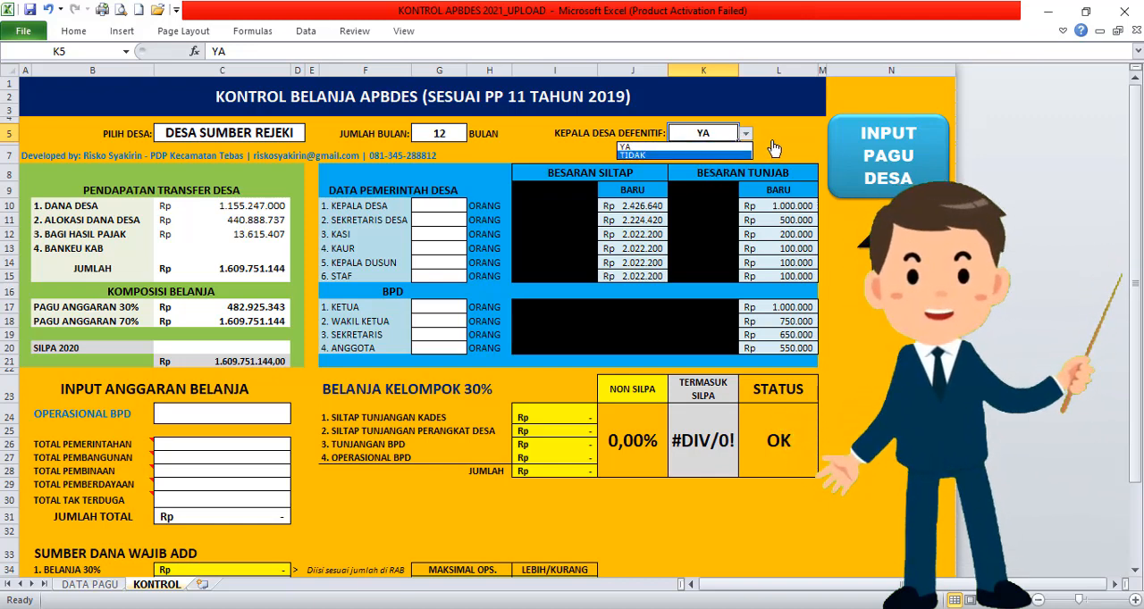
pyautogui.click(715, 147)
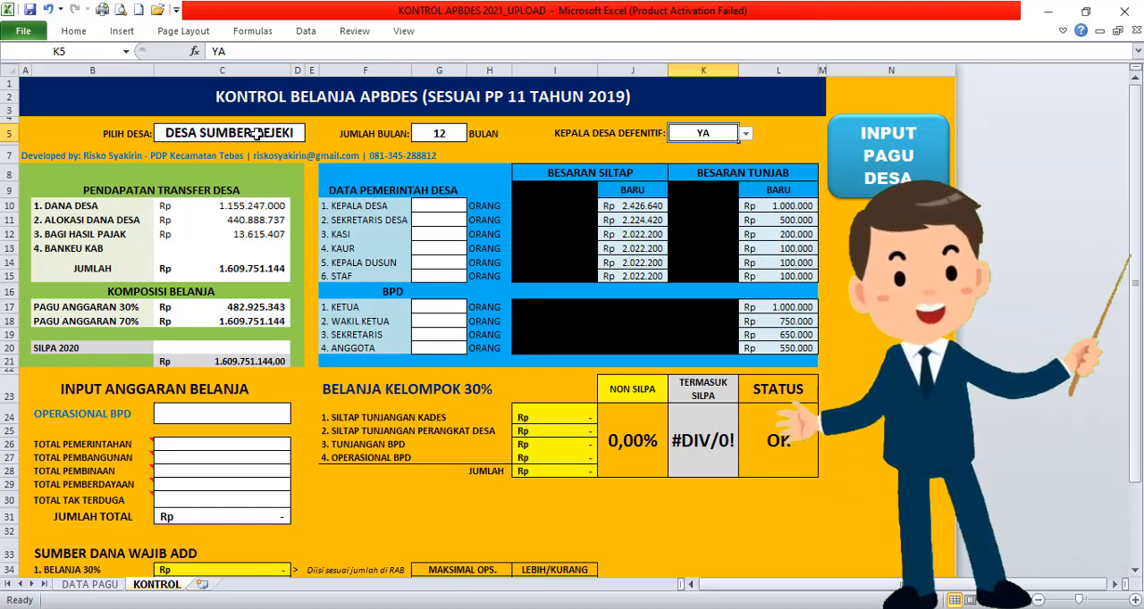
# Step: Choose DESA SUMBER REJEKI again as the village under PILIH DESA
pyautogui.click(286, 134)
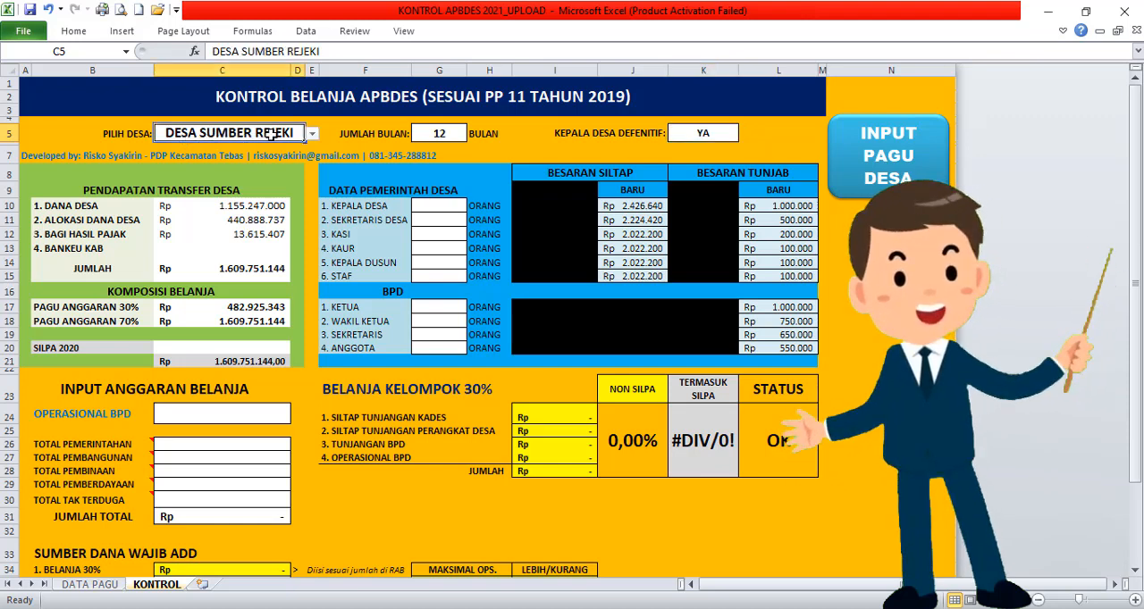
pyautogui.click(312, 133)
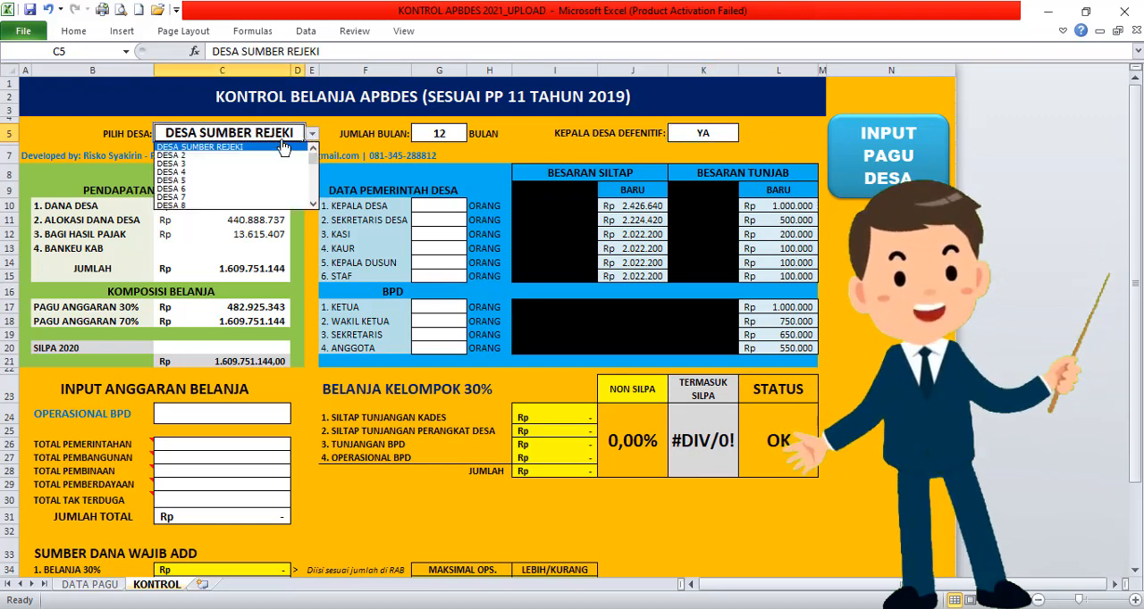
pyautogui.click(235, 147)
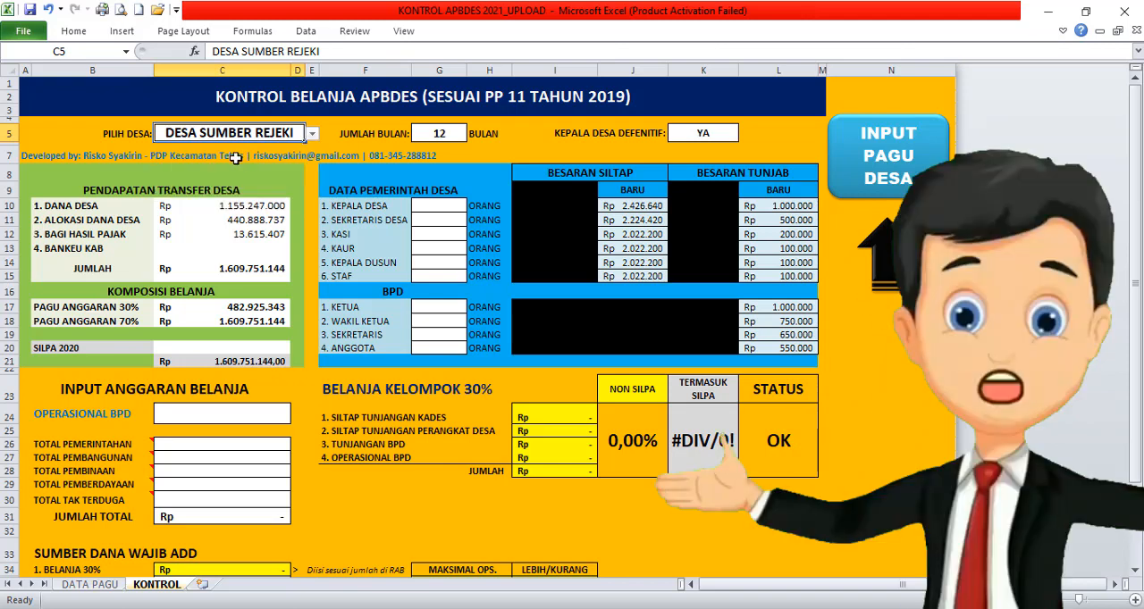
# Step: Look over the village budget table on the DATA PAGU sheet, and check PAGU ANGGARAN 30% and 70% on the KONTROL sheet
pyautogui.click(885, 179)
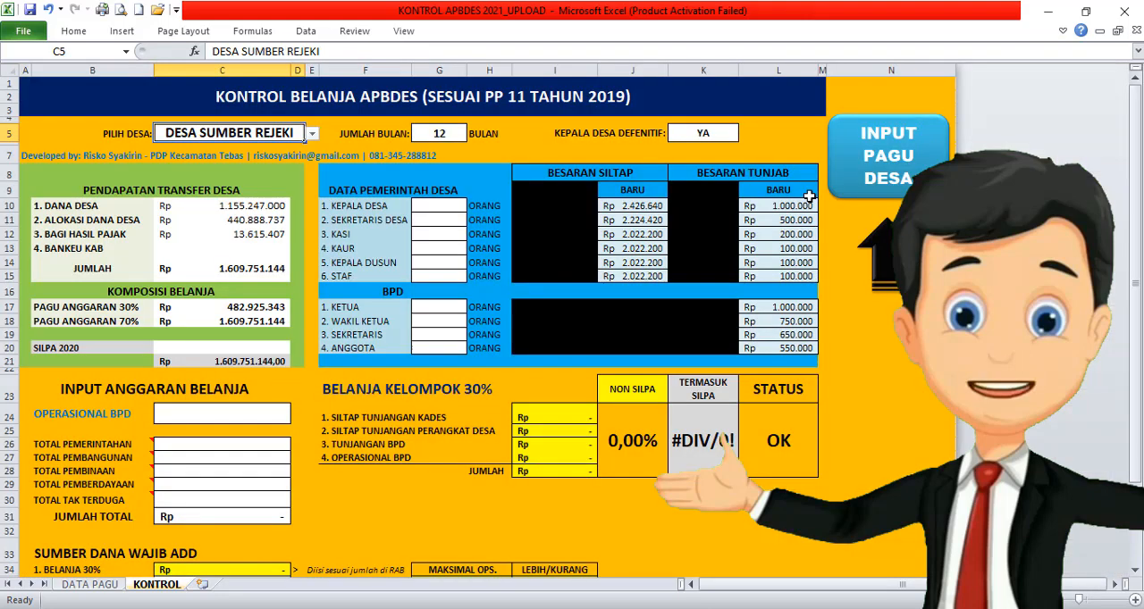
pyautogui.click(811, 205)
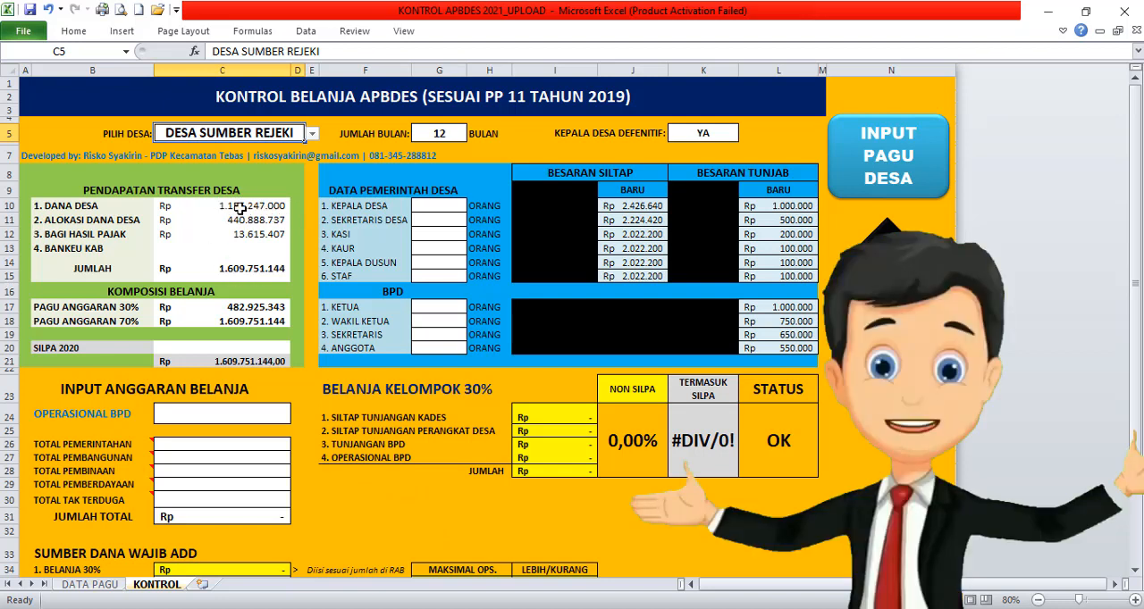
pyautogui.click(256, 307)
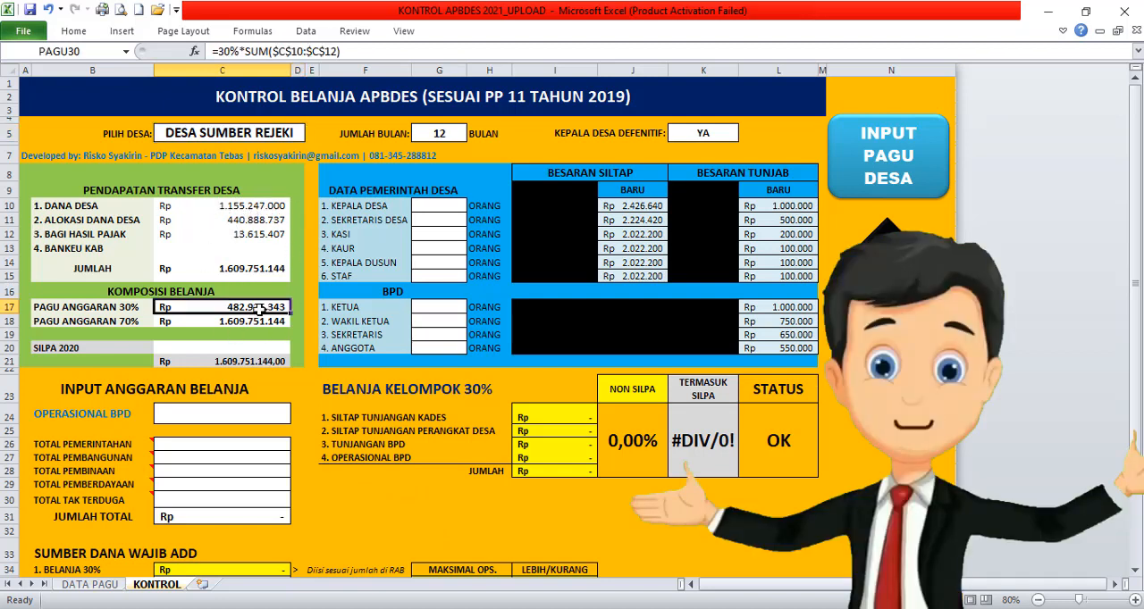
pyautogui.click(257, 319)
pyautogui.click(257, 306)
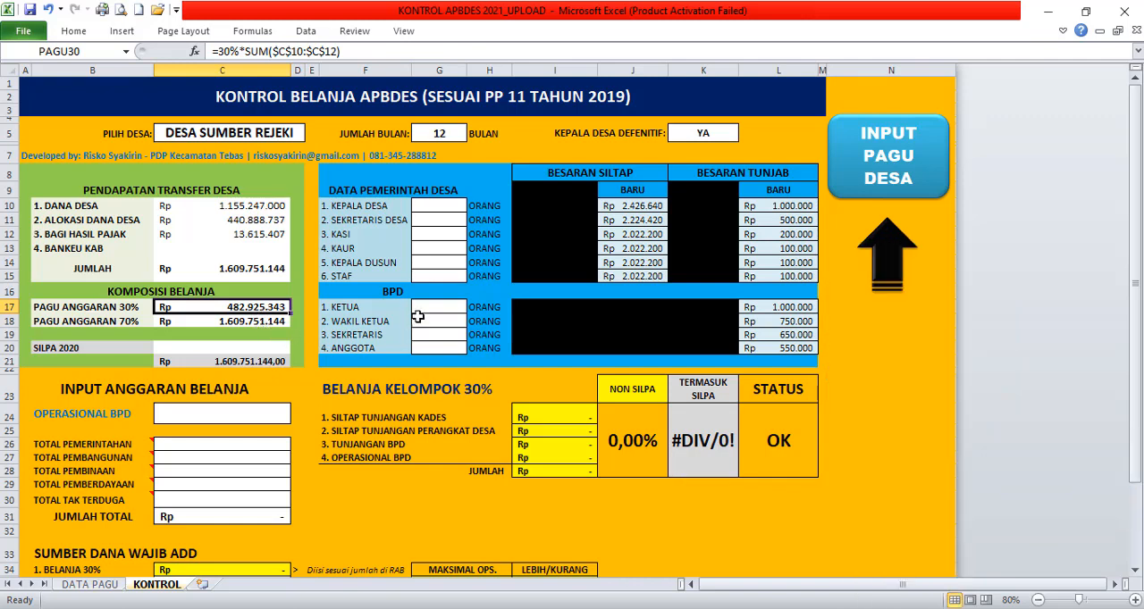
# Step: Fill in DATA PEMERINTAH DESA with 1 KEPALA DESA, 1 SEKRETARIS DESA, 3 KASI, 3 KAUR and 3 KEPALA DUSUN
pyautogui.click(452, 206)
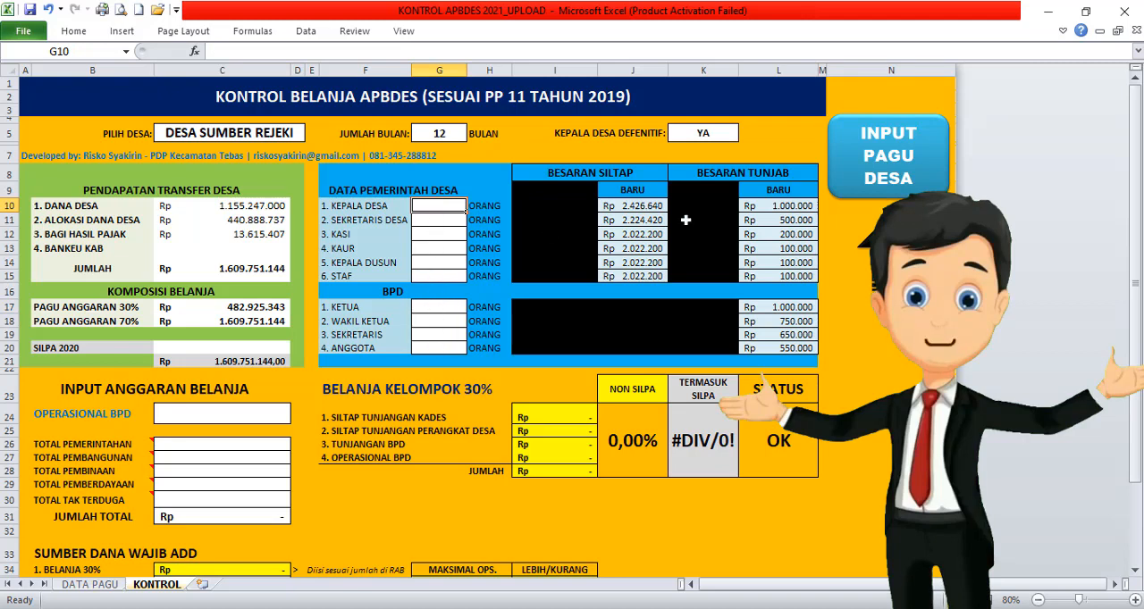
pyautogui.write('1')
pyautogui.press('Return')
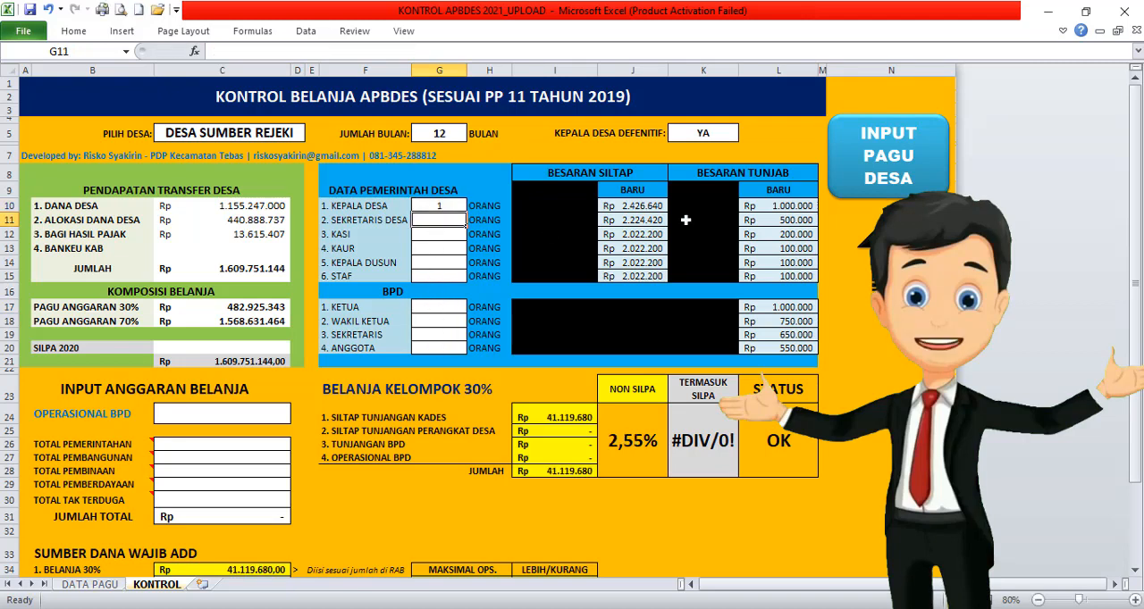
pyautogui.write('1')
pyautogui.press('Return')
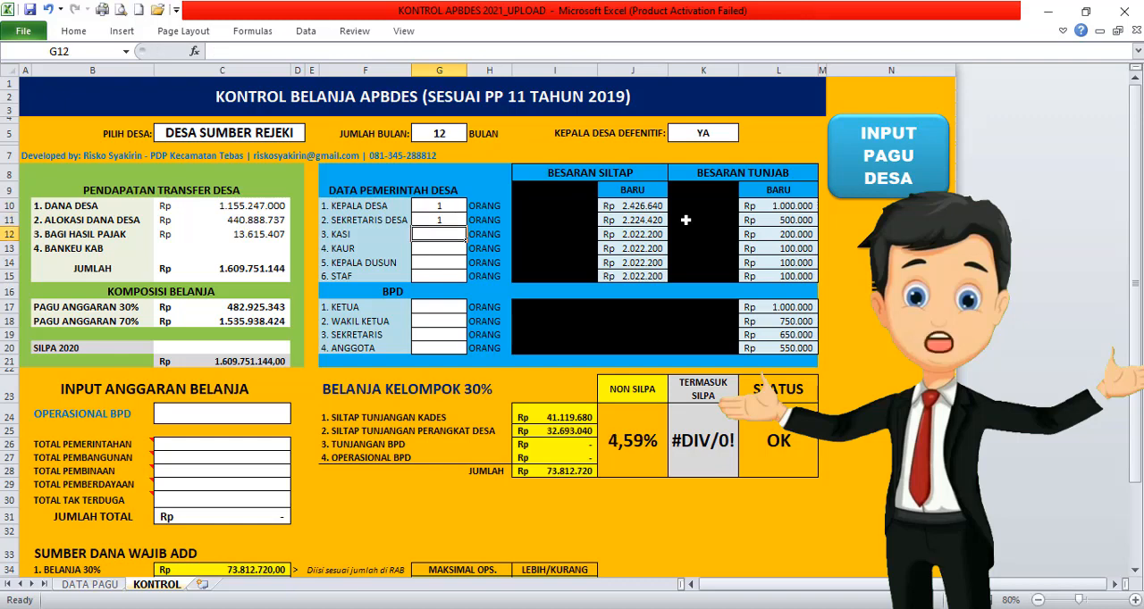
pyautogui.write('3')
pyautogui.press('Return')
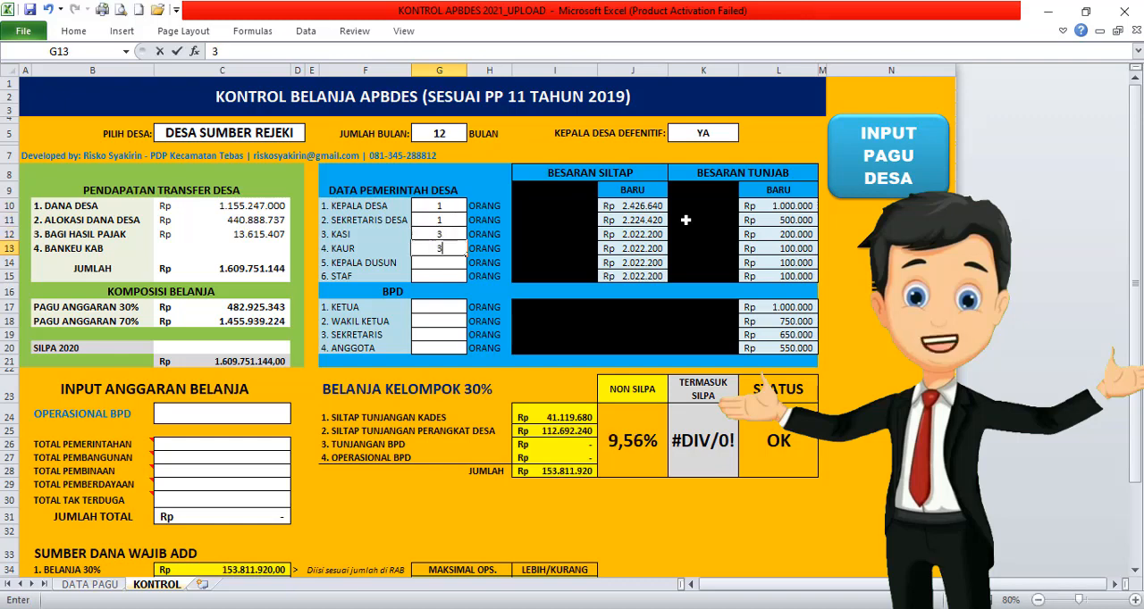
pyautogui.write('3')
pyautogui.press('Return')
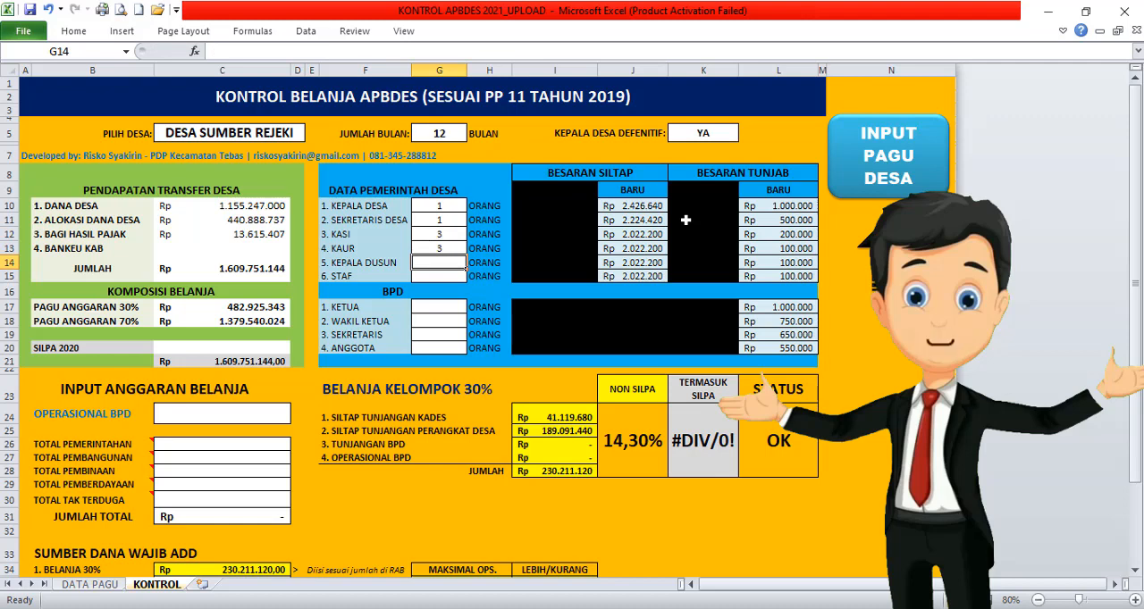
pyautogui.write('3')
pyautogui.press('Return')
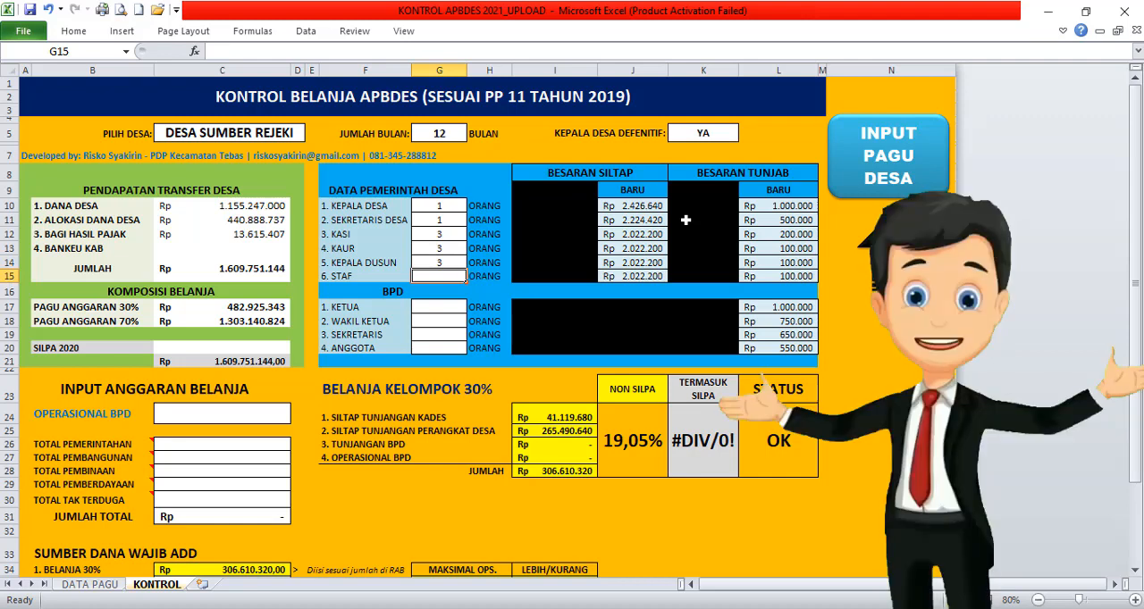
# Step: Leave STAF empty and fill in the BPD headcounts with 1 KETUA, 1 WAKIL KETUA, 1 SEKRETARIS and 4 ANGGOTA
pyautogui.press('Return')
pyautogui.press('Return')
pyautogui.press('Up')
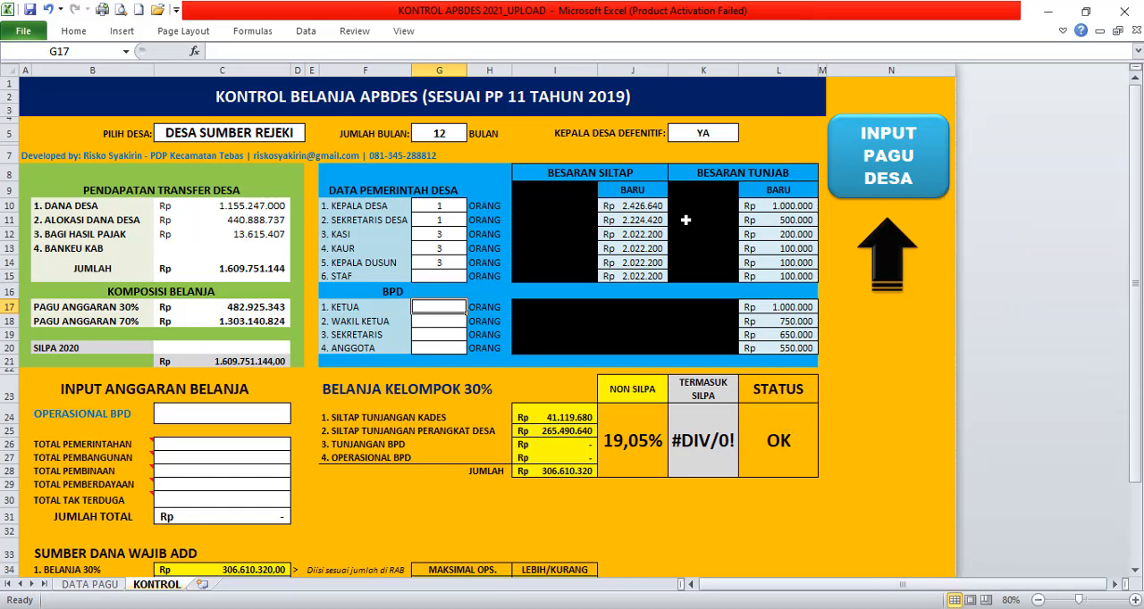
pyautogui.write('1')
pyautogui.press('Return')
pyautogui.write('1')
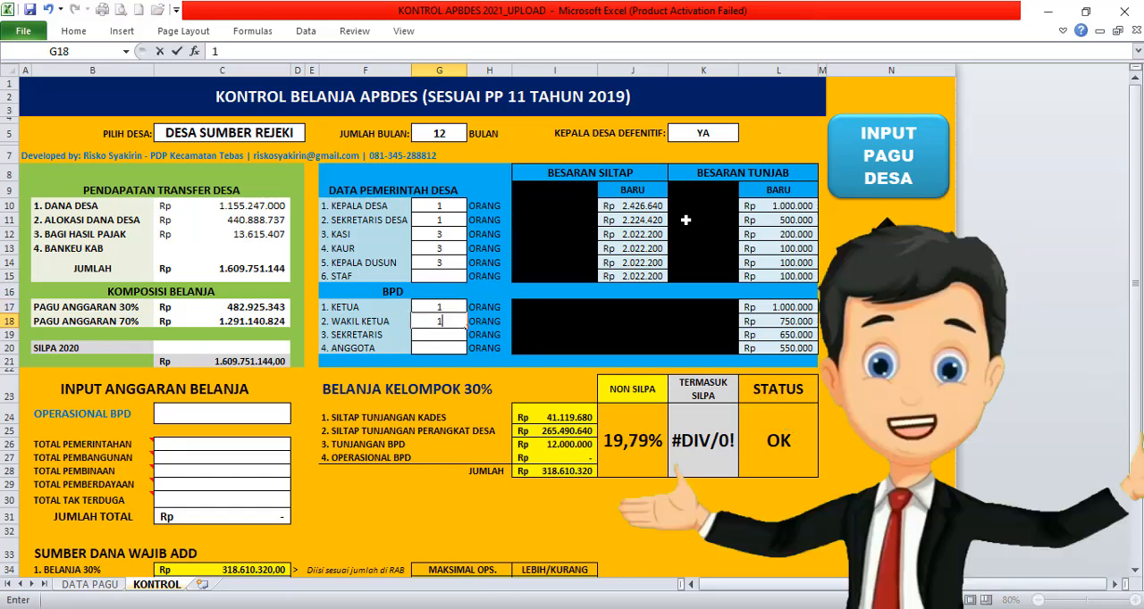
pyautogui.press('Return')
pyautogui.write('1')
pyautogui.press('Return')
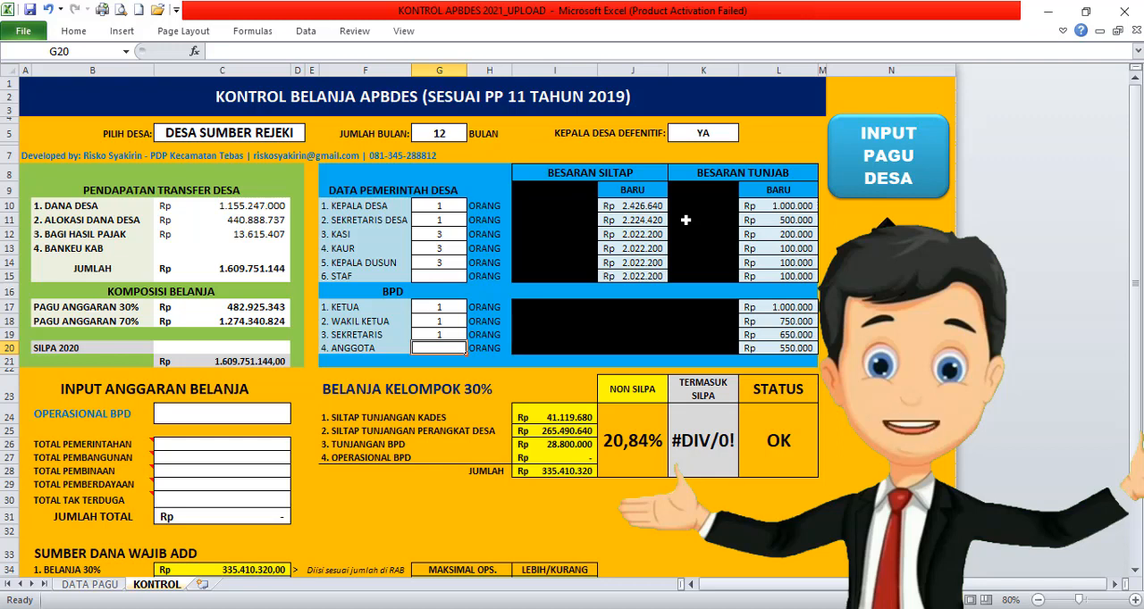
pyautogui.write('4')
pyautogui.press('Return')
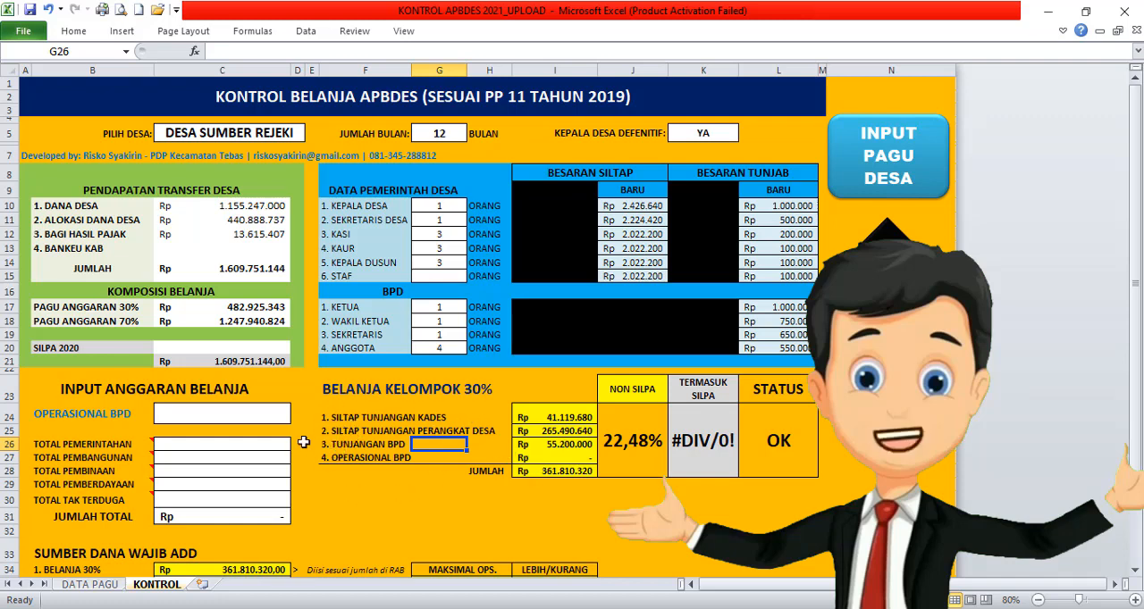
# Step: Switch to Siskeudes, preview the Lampiran 1b - Perdes APBDesa report for KECAMATAN TEBAS, Desa Seret Ayon, and look up the Operasional BPD amount
pyautogui.click(235, 412)
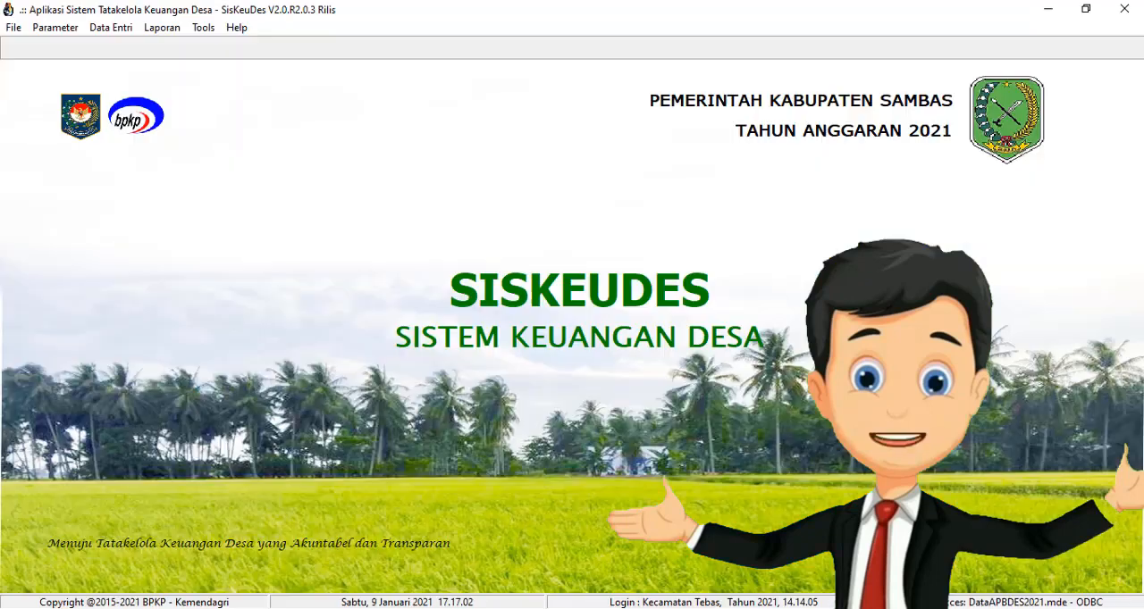
pyautogui.click(161, 27)
pyautogui.click(286, 96)
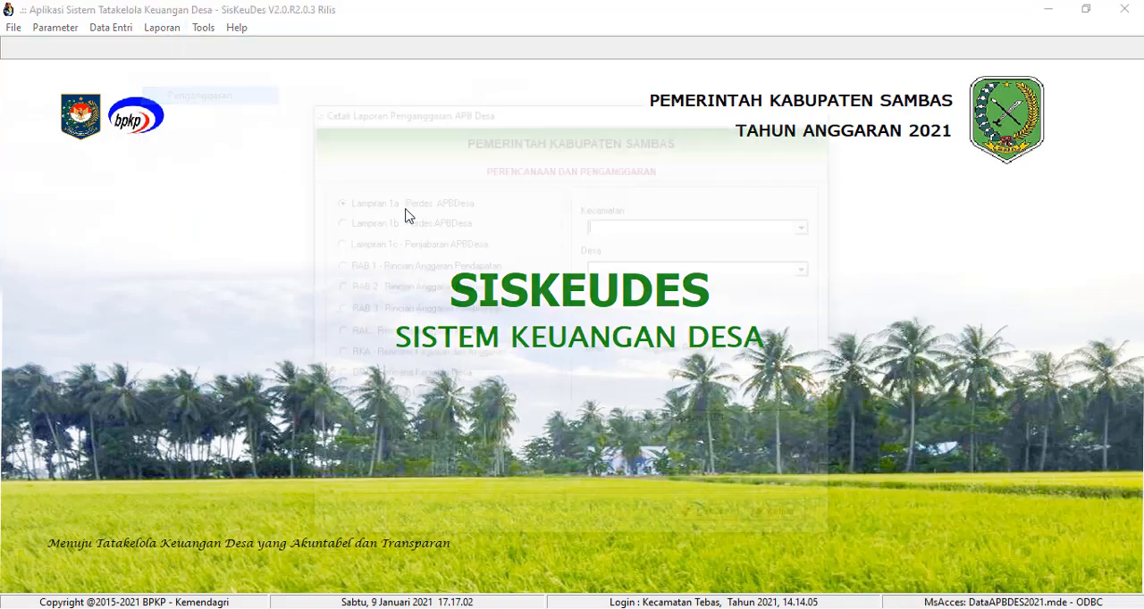
pyautogui.click(393, 249)
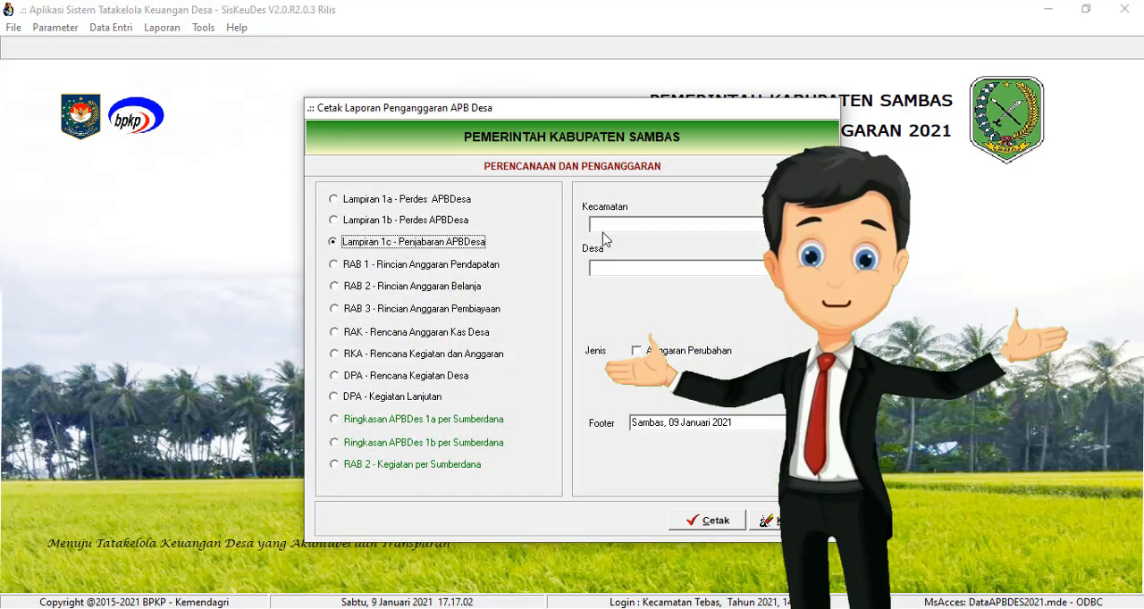
pyautogui.click(437, 228)
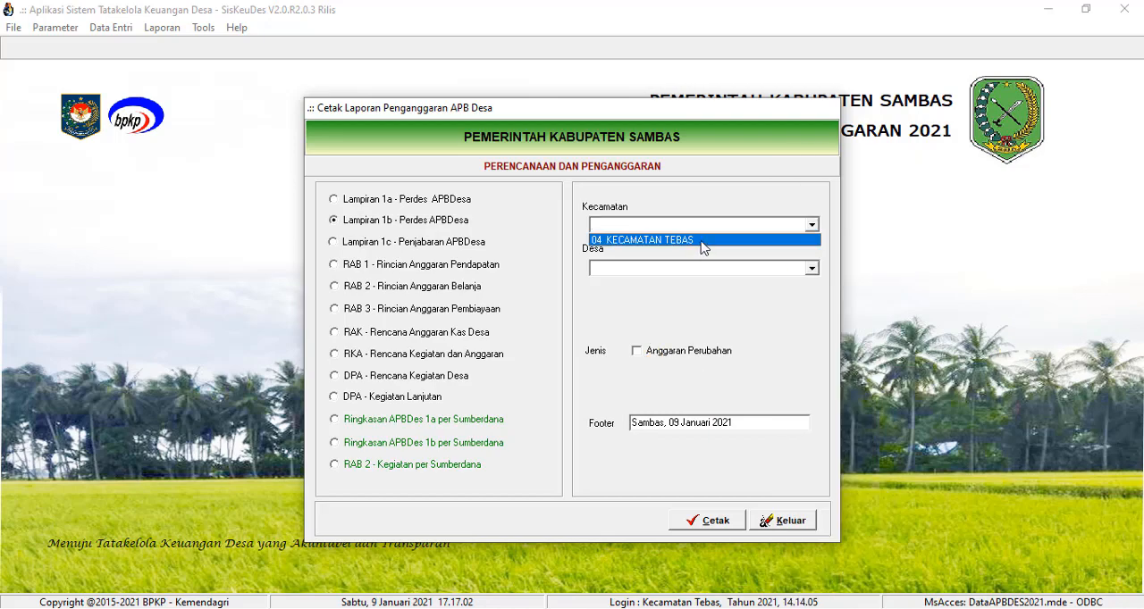
pyautogui.click(715, 236)
pyautogui.click(819, 269)
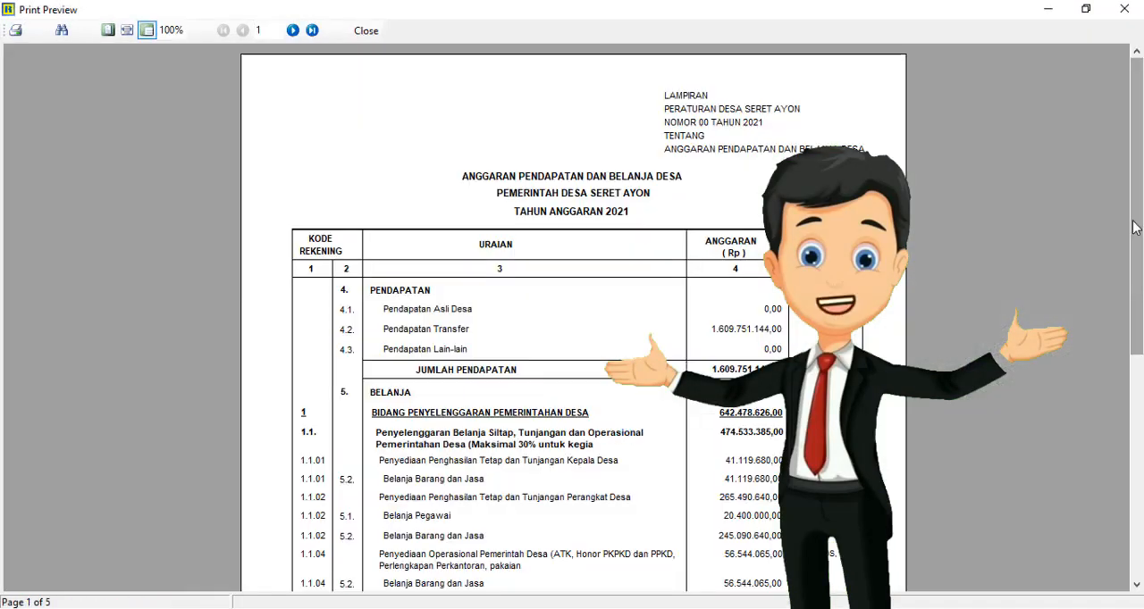
pyautogui.scroll(-5, 627, 429)
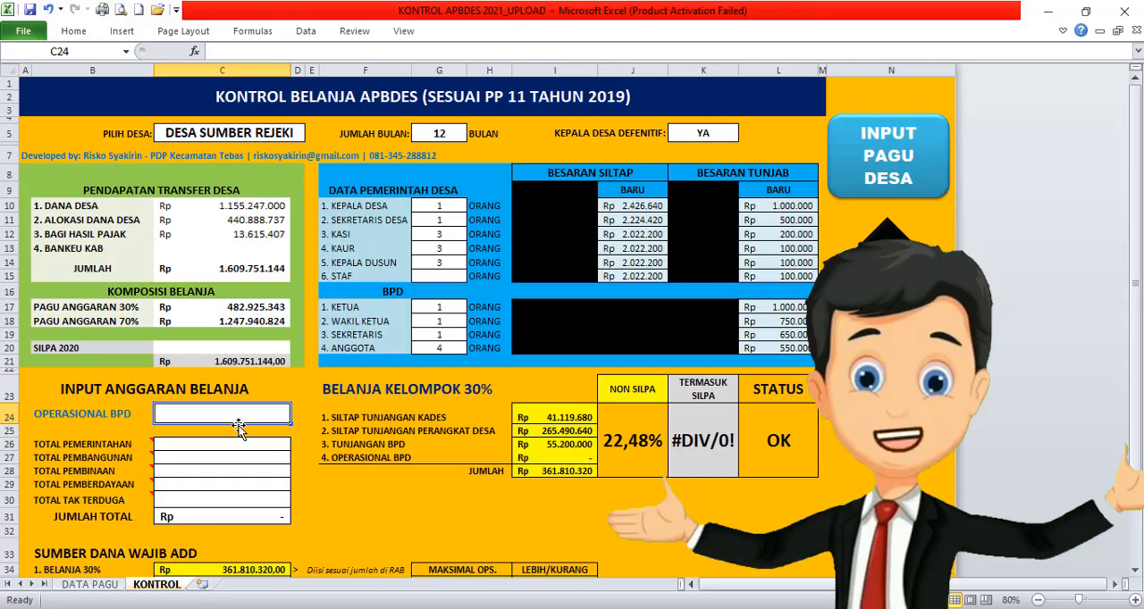
# Step: Return to the Excel workbook and set OPERASIONAL BPD under INPUT ANGGARAN BELANJA to 22442000
pyautogui.write('2')
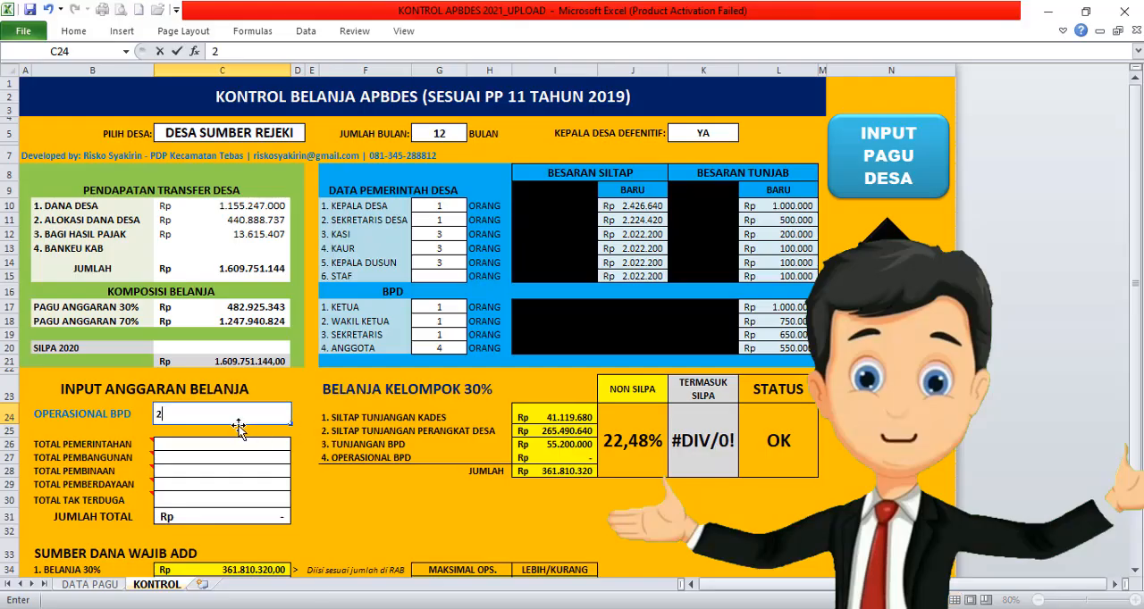
pyautogui.write('2442')
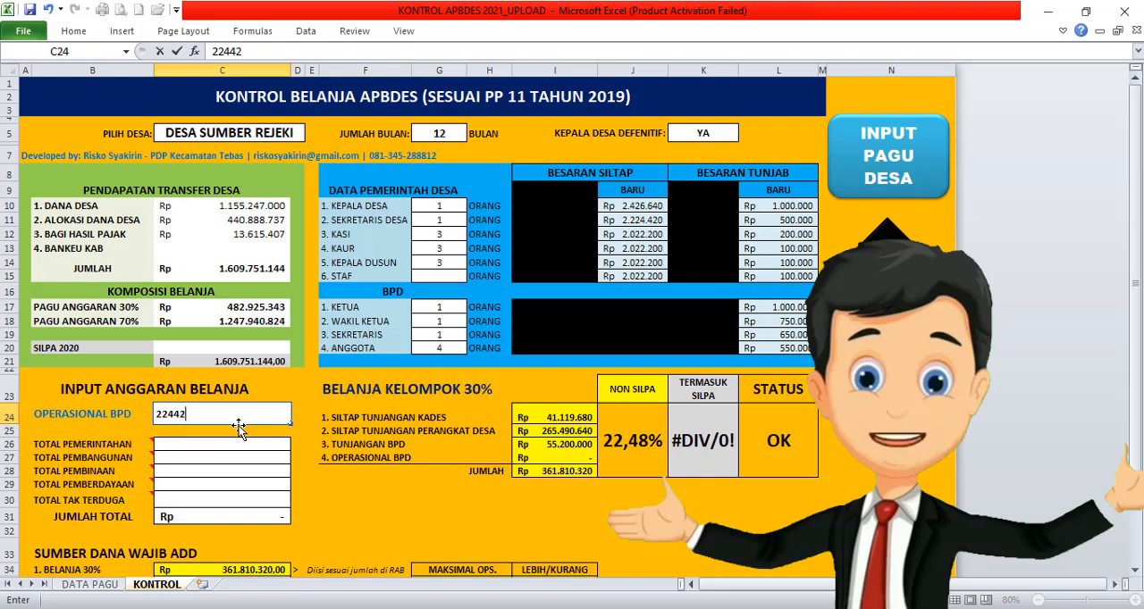
pyautogui.write('000')
pyautogui.press('Return')
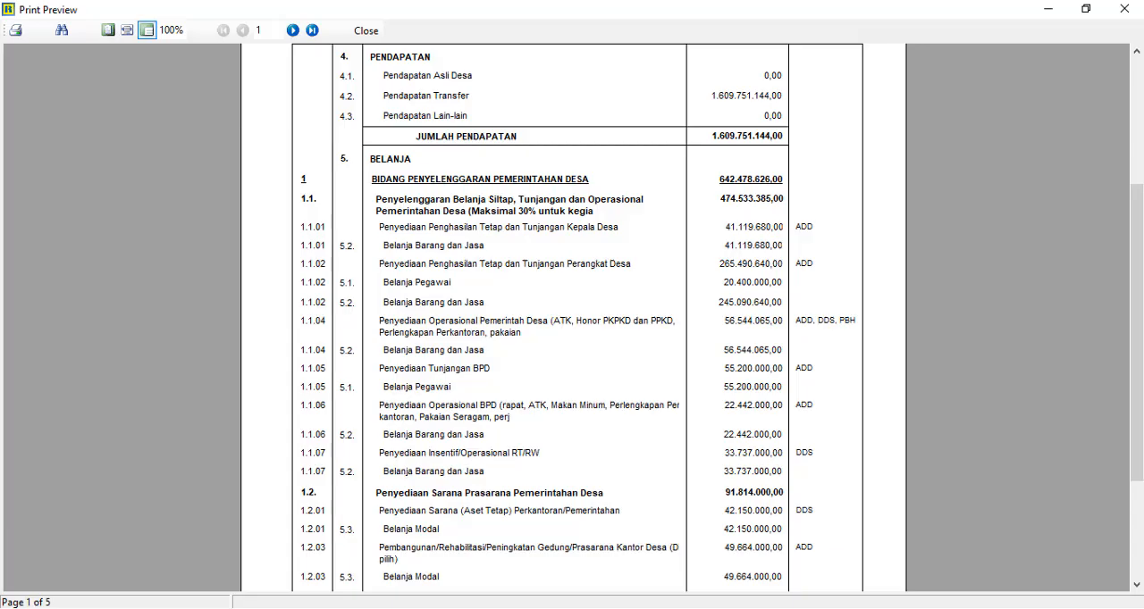
# Step: Compare the Siskeudes report with the workbook, examining the BELANJA KELOMPOK 30% result and the SUMBER DANA WAJIB ADD section
pyautogui.hotkey('alt', 'Tab')
pyautogui.click(302, 590)
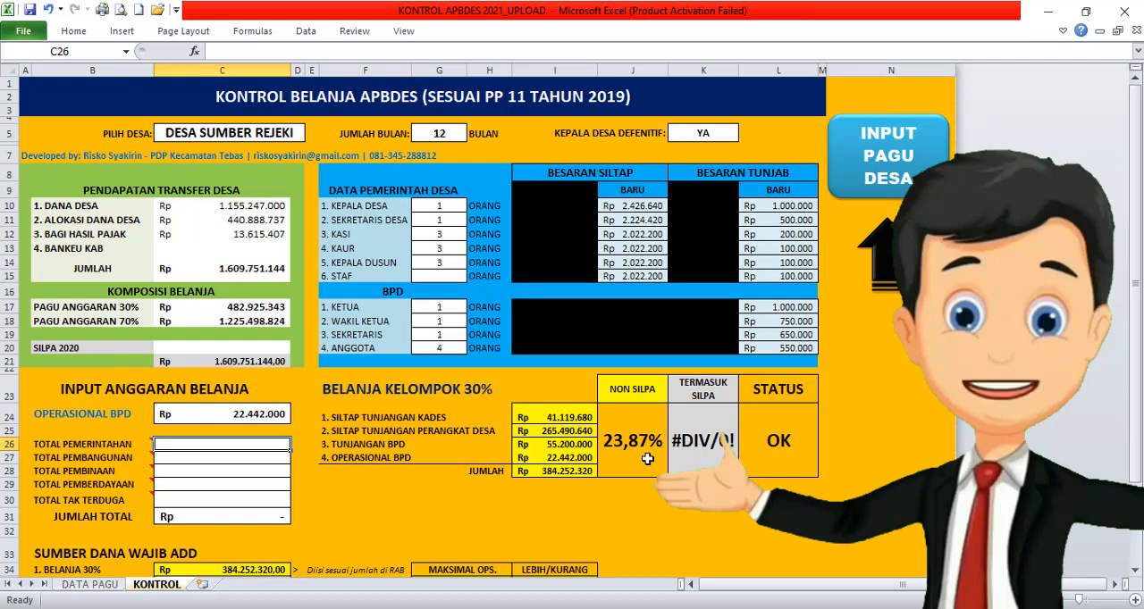
pyautogui.scroll(-2, 647, 458)
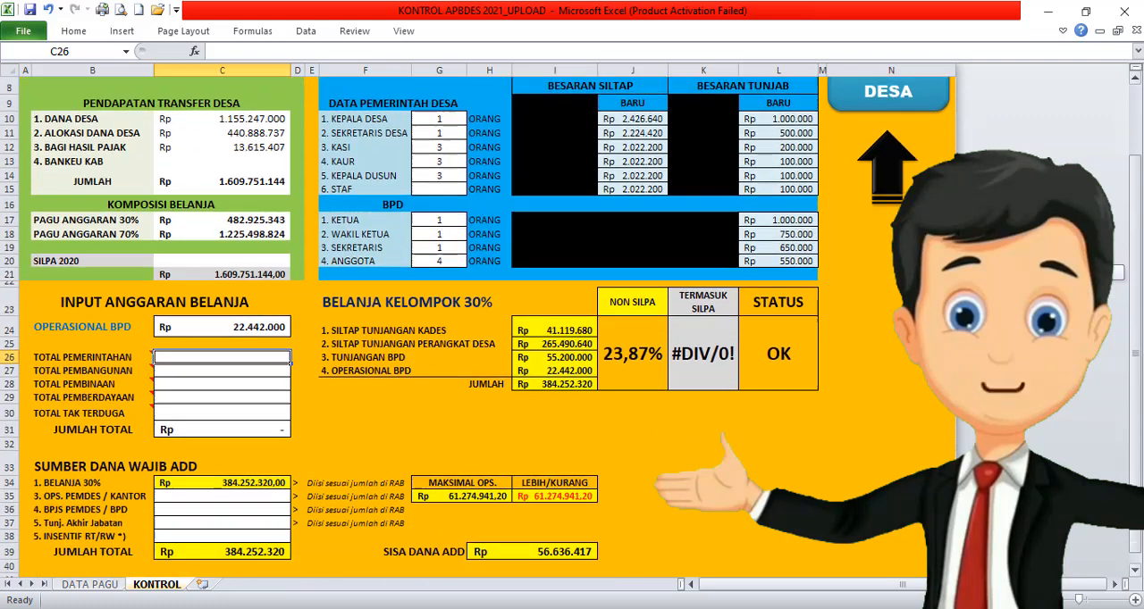
pyautogui.scroll(-1, 1119, 272)
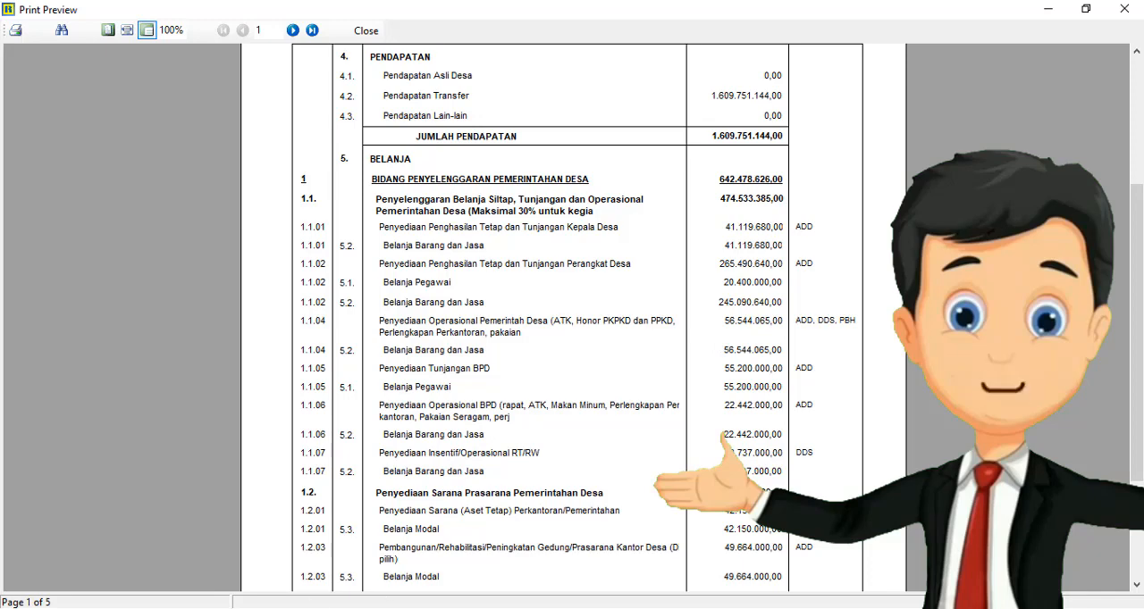
# Step: Take the village government operational amount from the Siskeudes report and enter 56544065 for OPS. PEMDES / KANTOR under SUMBER DANA WAJIB ADD in Excel
pyautogui.moveTo(270, 607)
pyautogui.click(269, 556)
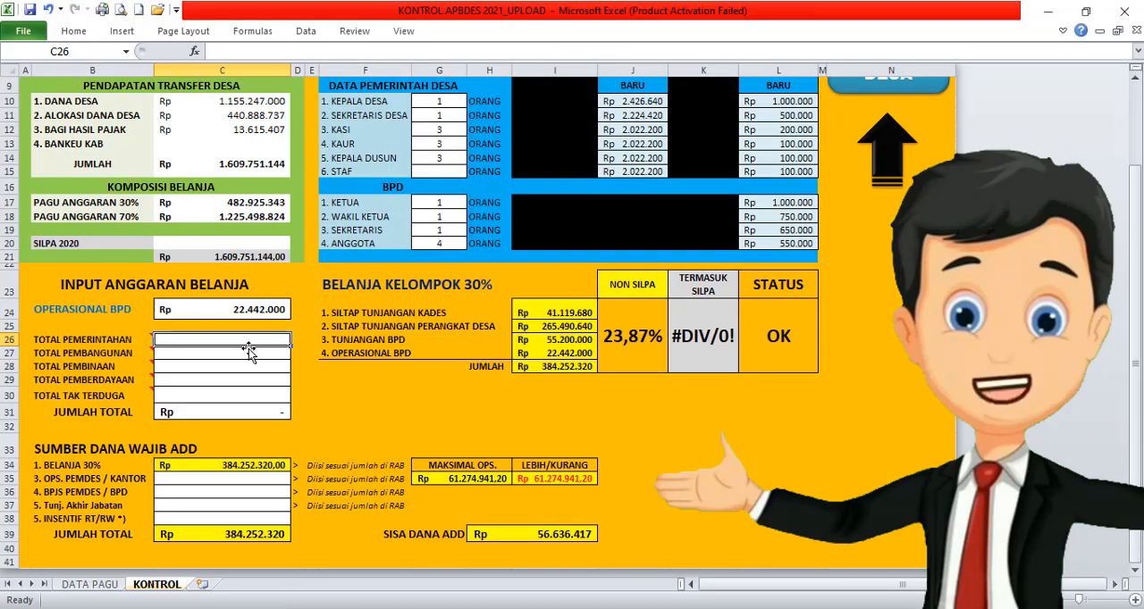
pyautogui.click(240, 479)
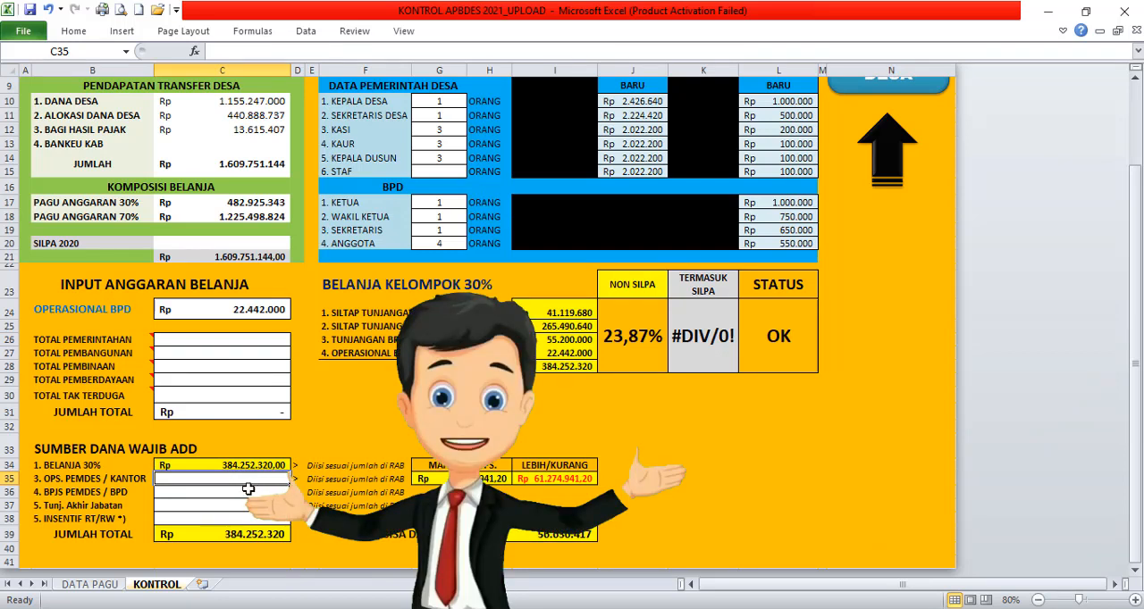
pyautogui.click(284, 535)
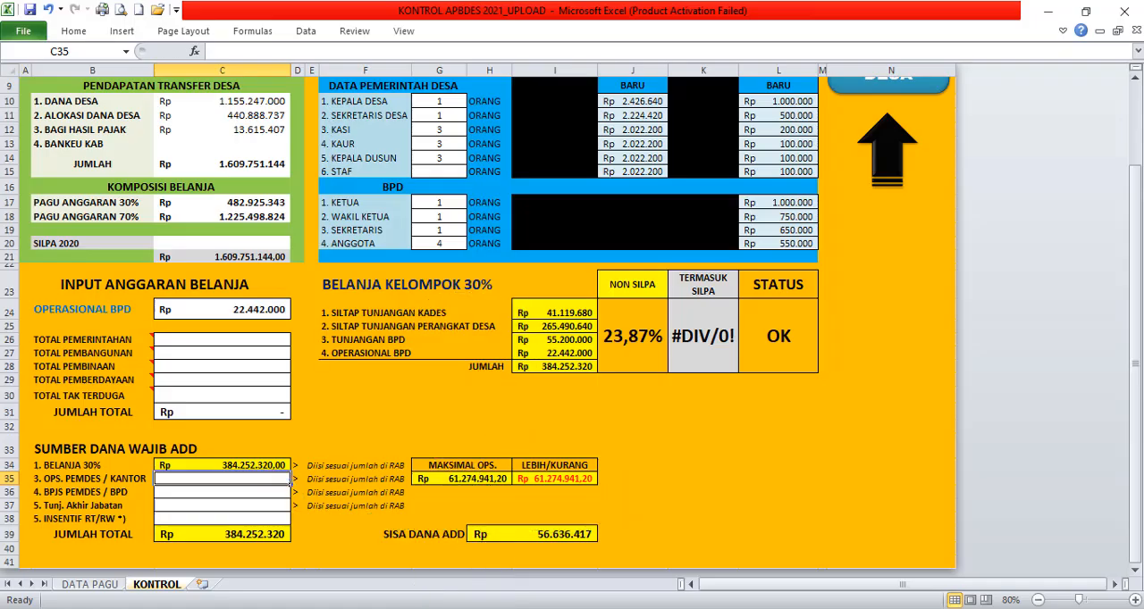
pyautogui.write('56544065')
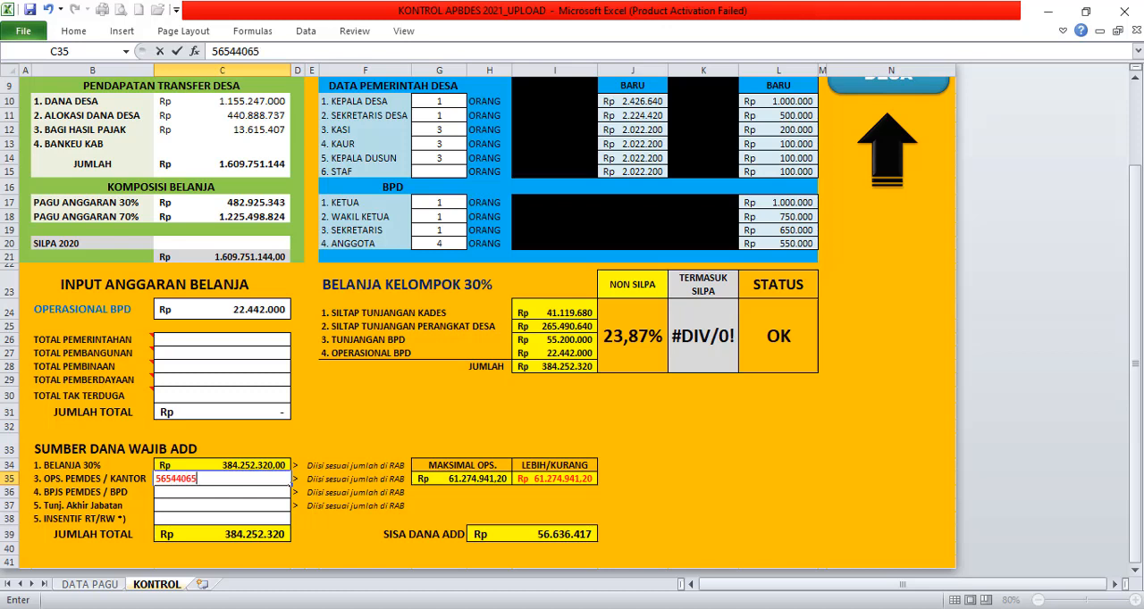
pyautogui.press('Return')
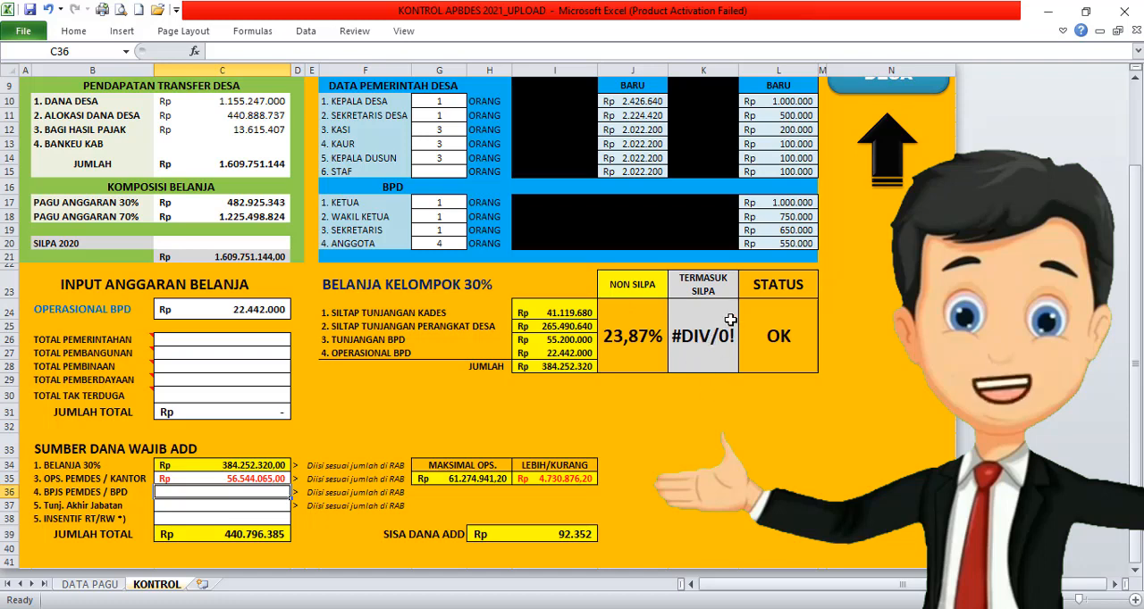
# Step: Look up the BIDANG PENYELENGGARAN PEMERINTAHAN DESA total in the Siskeudes report and enter 642678626 for TOTAL PEMERINTAHAN in Excel
pyautogui.click(237, 343)
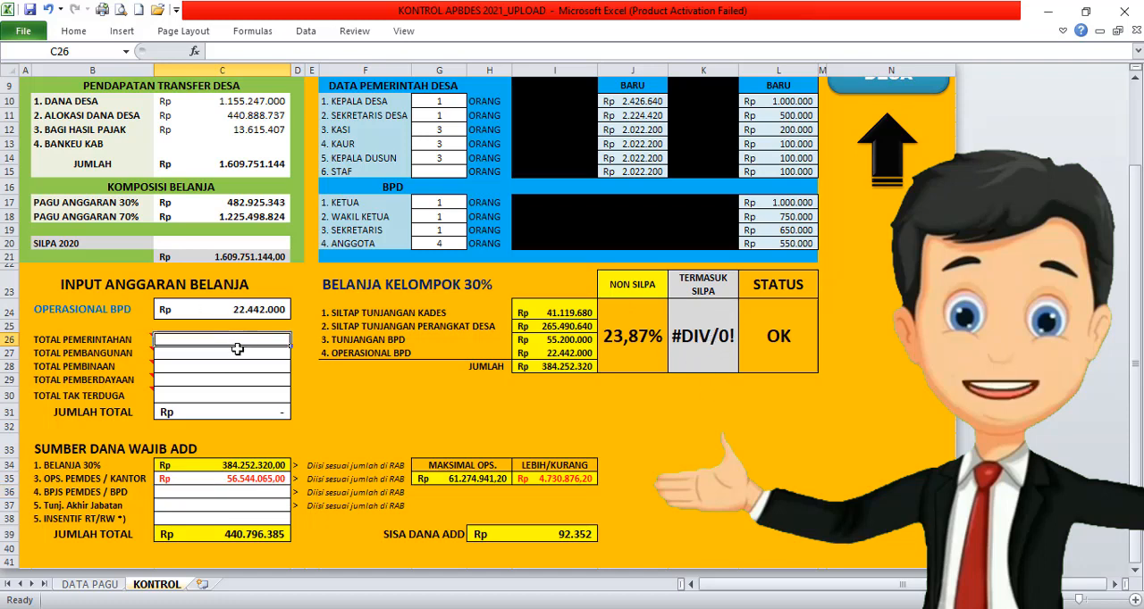
pyautogui.moveTo(237, 346); pyautogui.dragTo(235, 392)
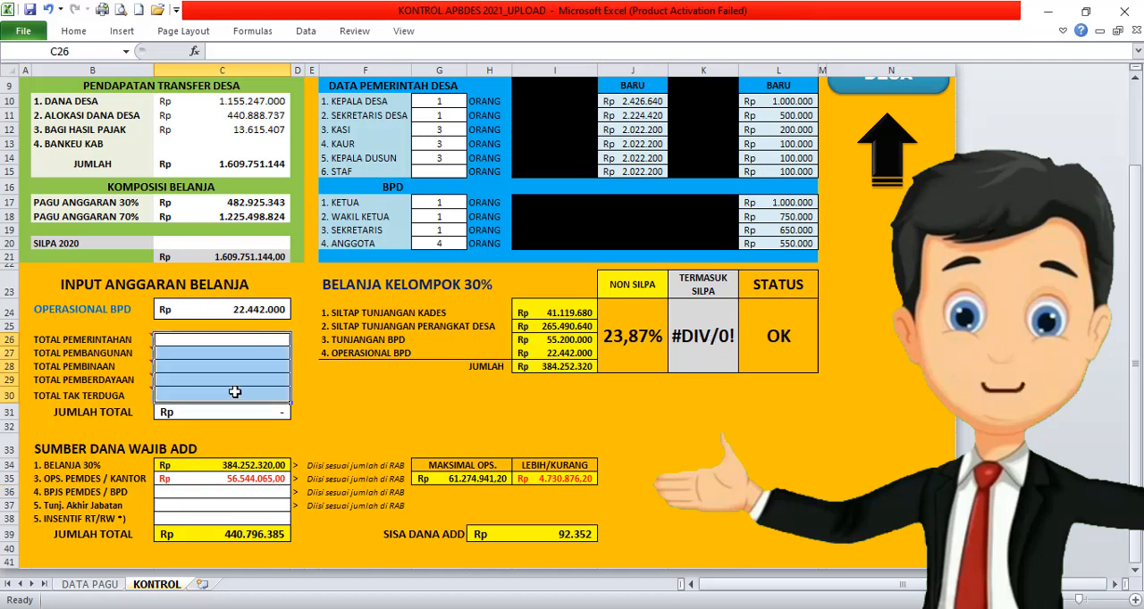
pyautogui.click(205, 344)
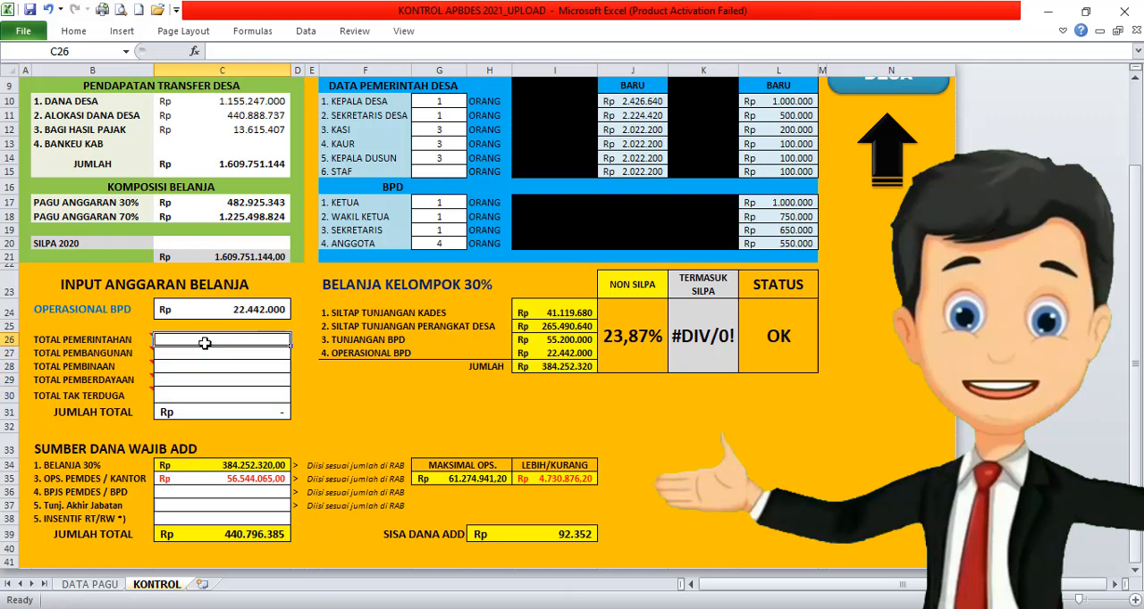
pyautogui.hotkey('alt', 'Tab')
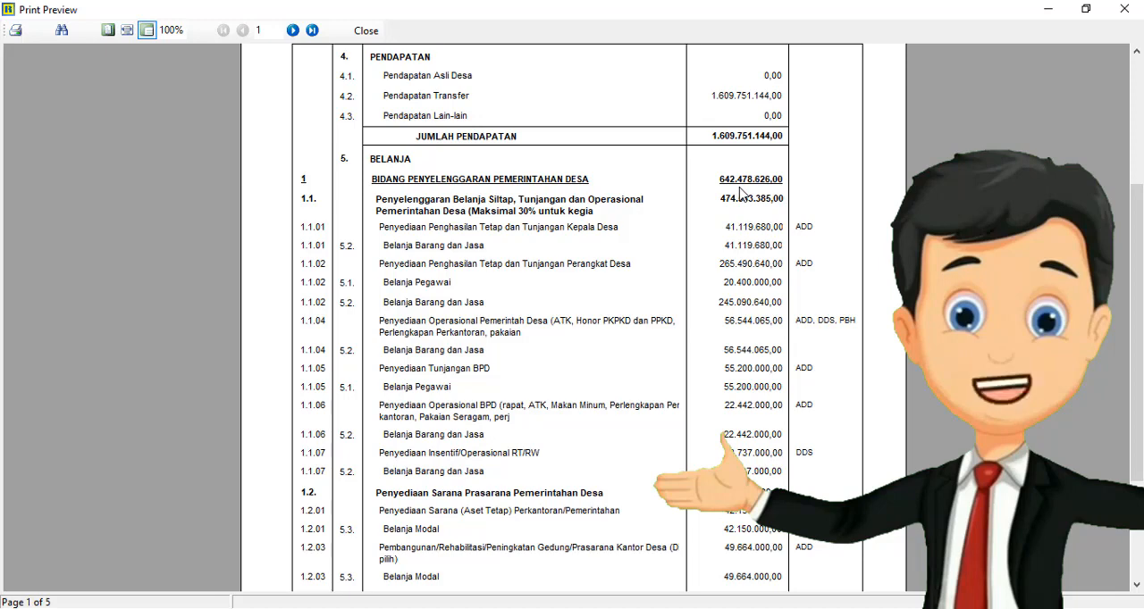
pyautogui.hotkey('alt', 'Tab')
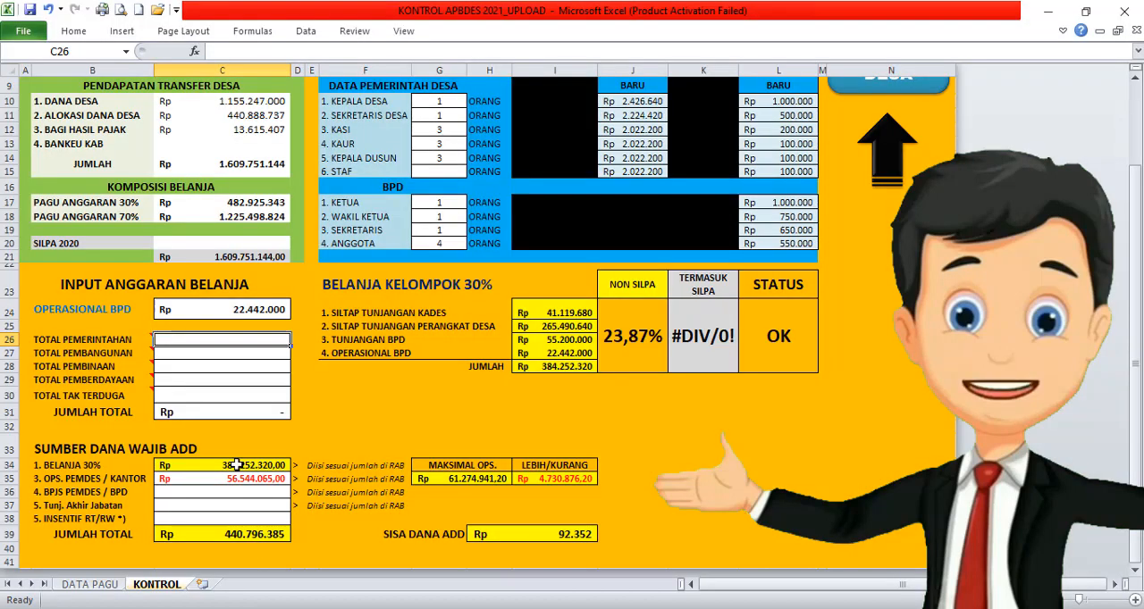
pyautogui.write('642678626')
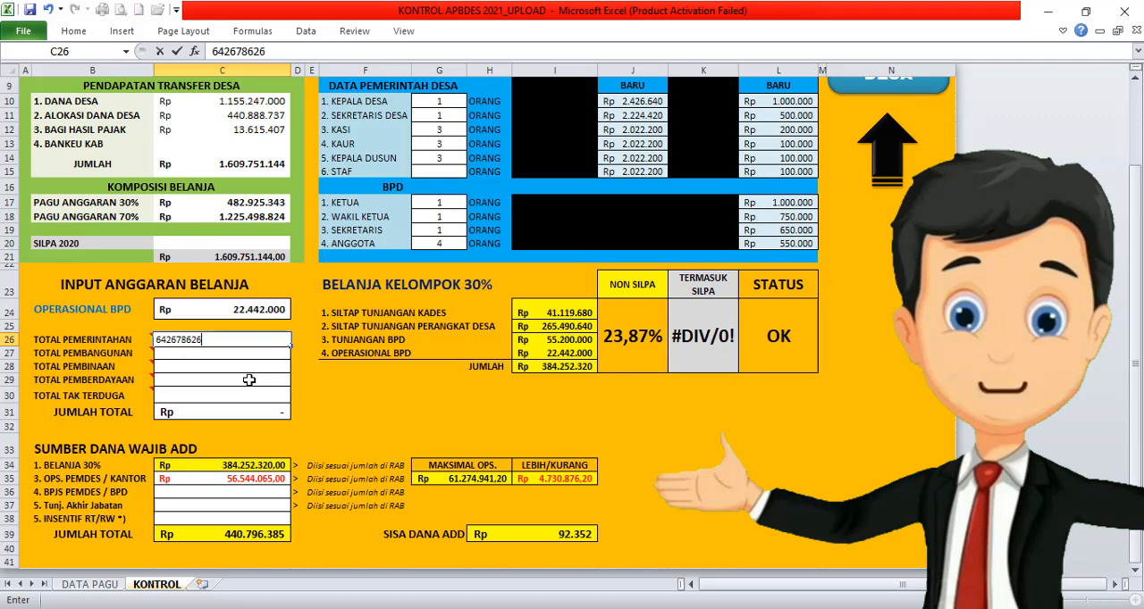
pyautogui.press('Return')
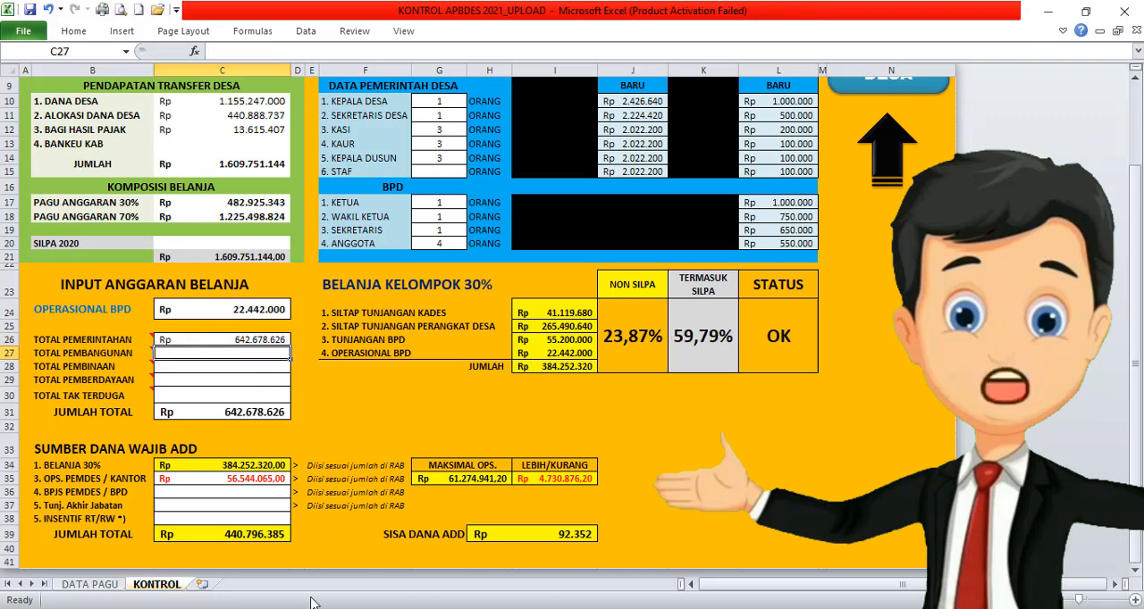
# Step: Find the BIDANG PELAKSANAAN PEMBANGUNAN DESA total on page 2 of the Siskeudes report and enter 734941200 for TOTAL PEMBANGUNAN in Excel
pyautogui.hotkey('alt', 'Tab')
pyautogui.scroll(-5, 336, 72)
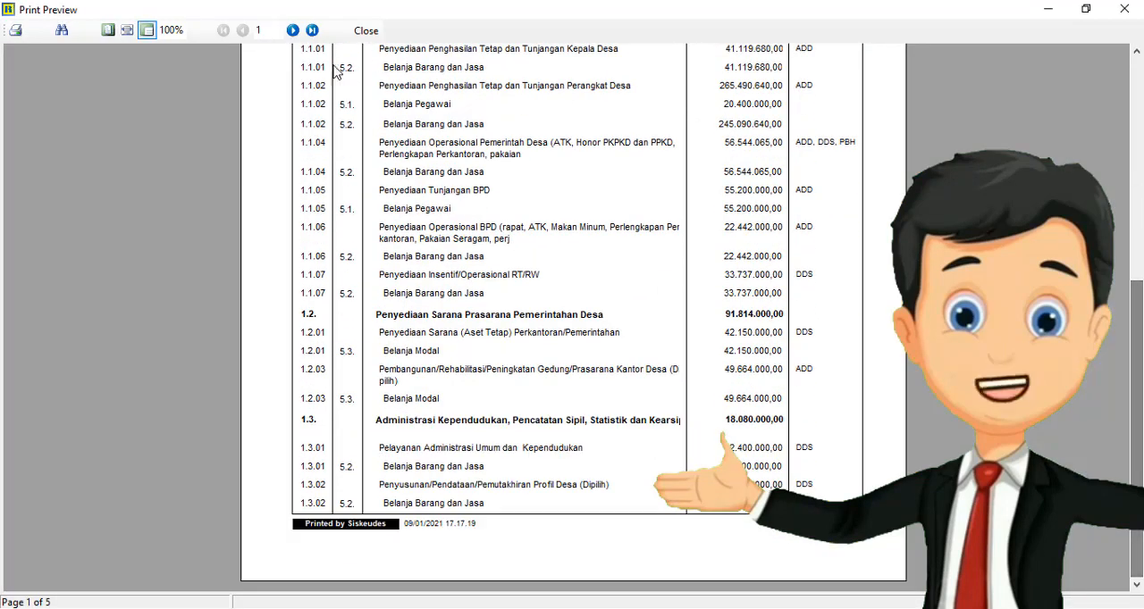
pyautogui.click(292, 30)
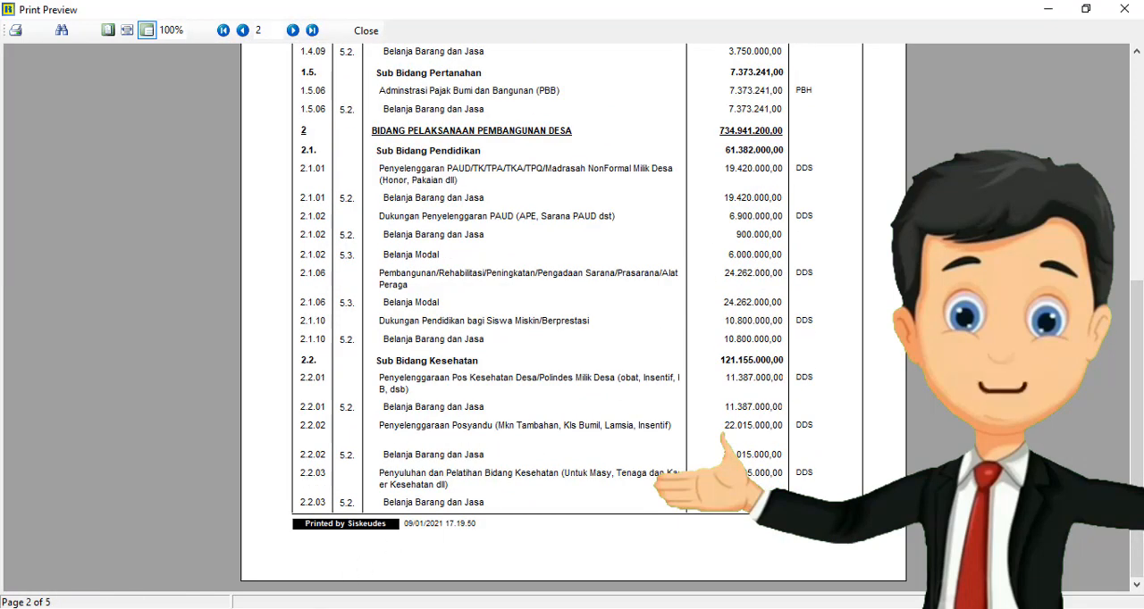
pyautogui.hotkey('alt', 'Tab')
pyautogui.write('7')
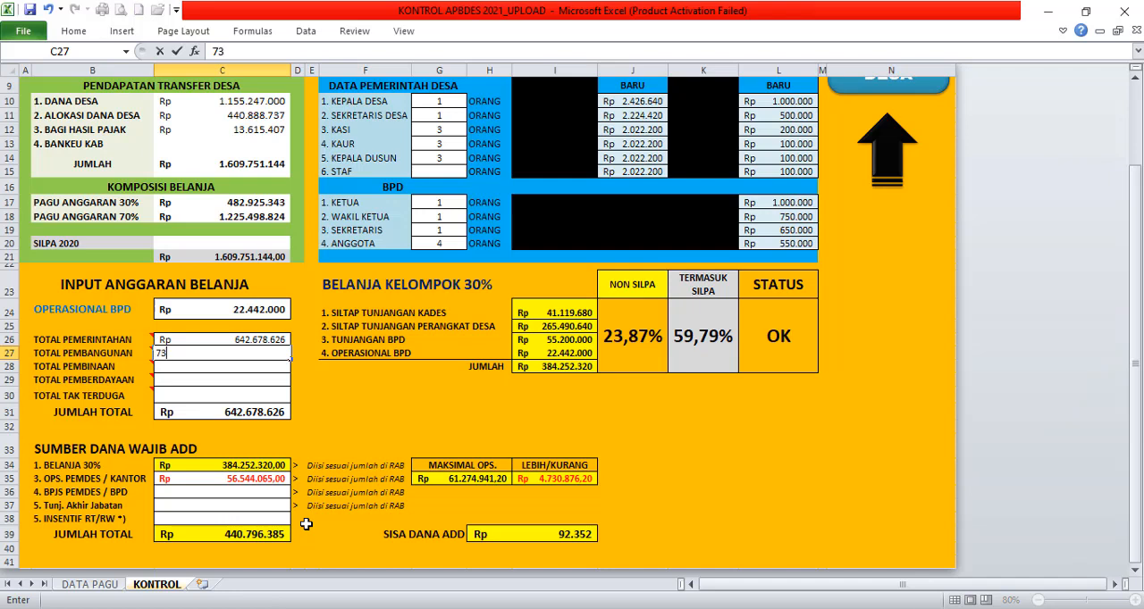
pyautogui.write('34941200')
pyautogui.press('Return')
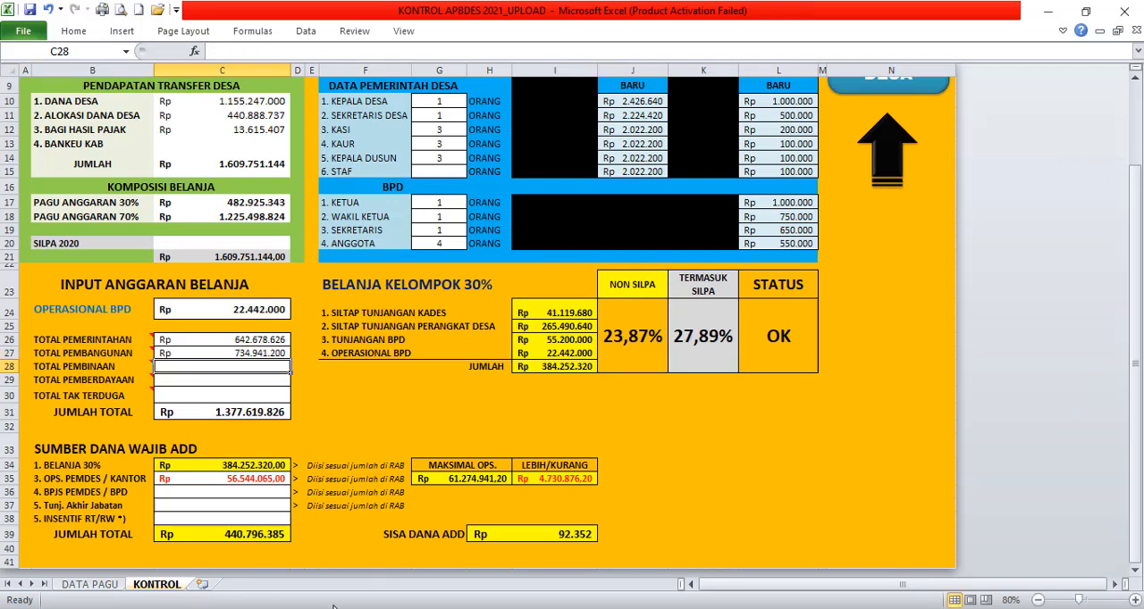
# Step: Find the BIDANG PEMBINAAN KEMASYARAKATAN total on page 3 of the Siskeudes report and enter 131647000 for TOTAL PEMBINAAN in Excel
pyautogui.hotkey('alt', 'Tab')
pyautogui.hotkey('alt', 'Tab')
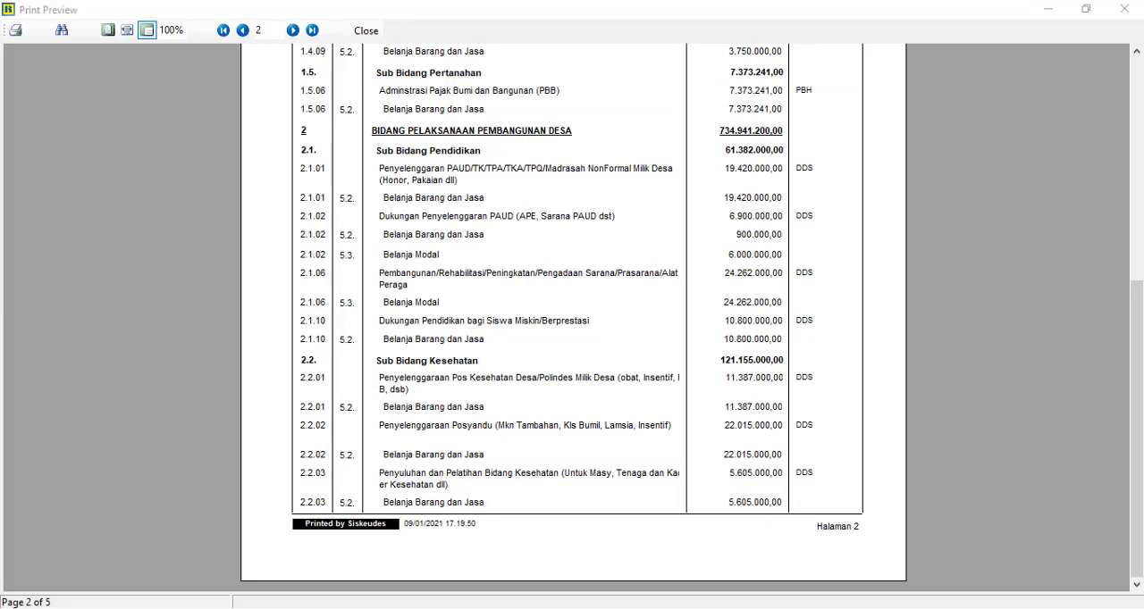
pyautogui.hotkey('alt', 'Tab')
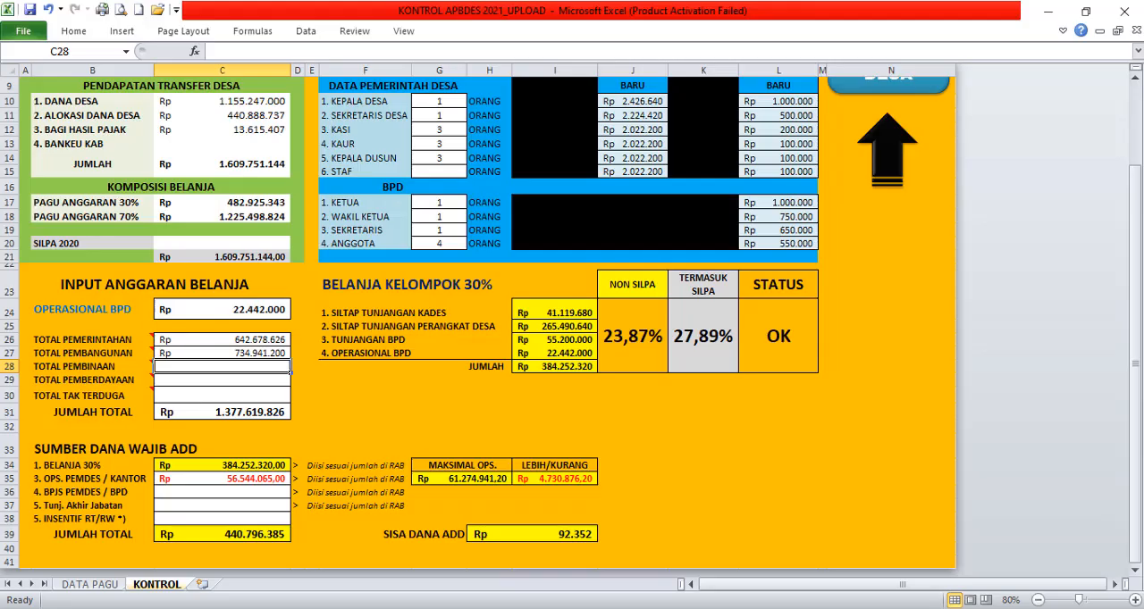
pyautogui.hotkey('alt', 'Tab')
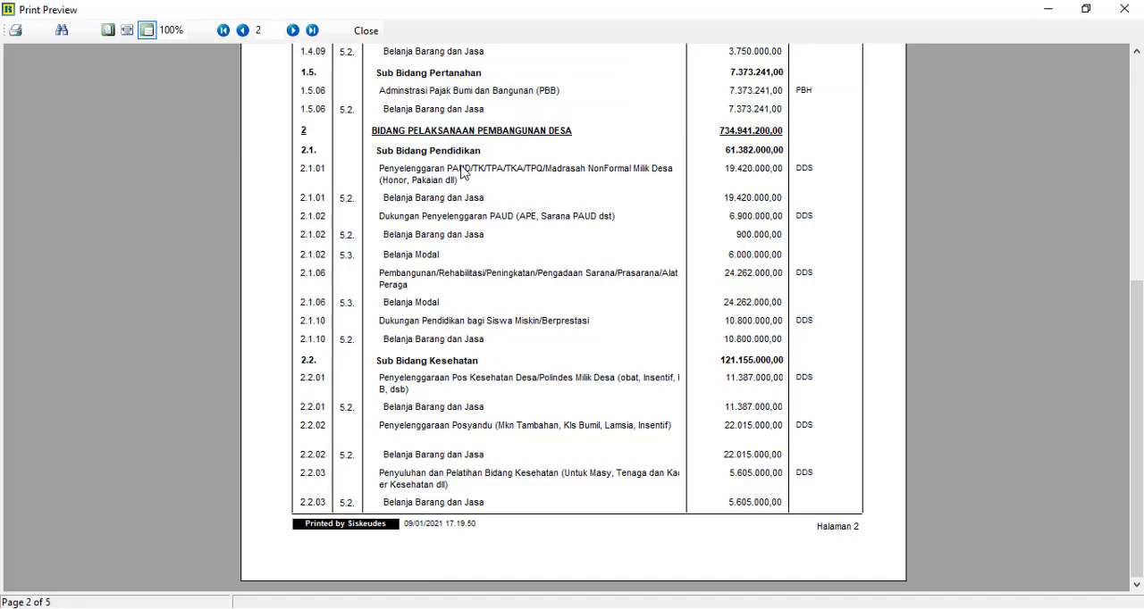
pyautogui.click(292, 31)
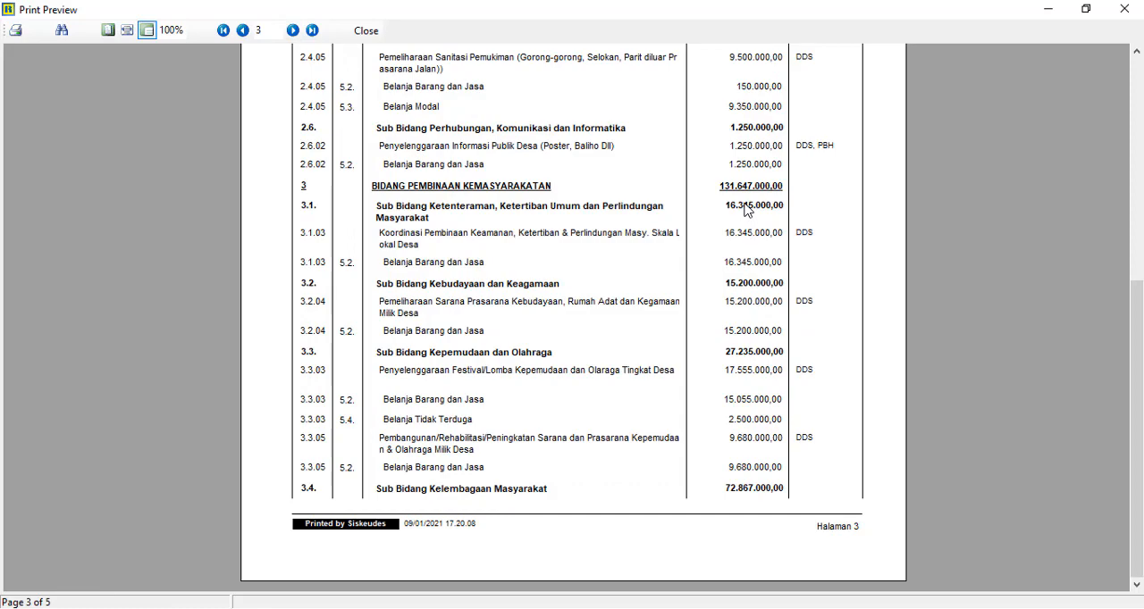
pyautogui.hotkey('alt', 'Tab')
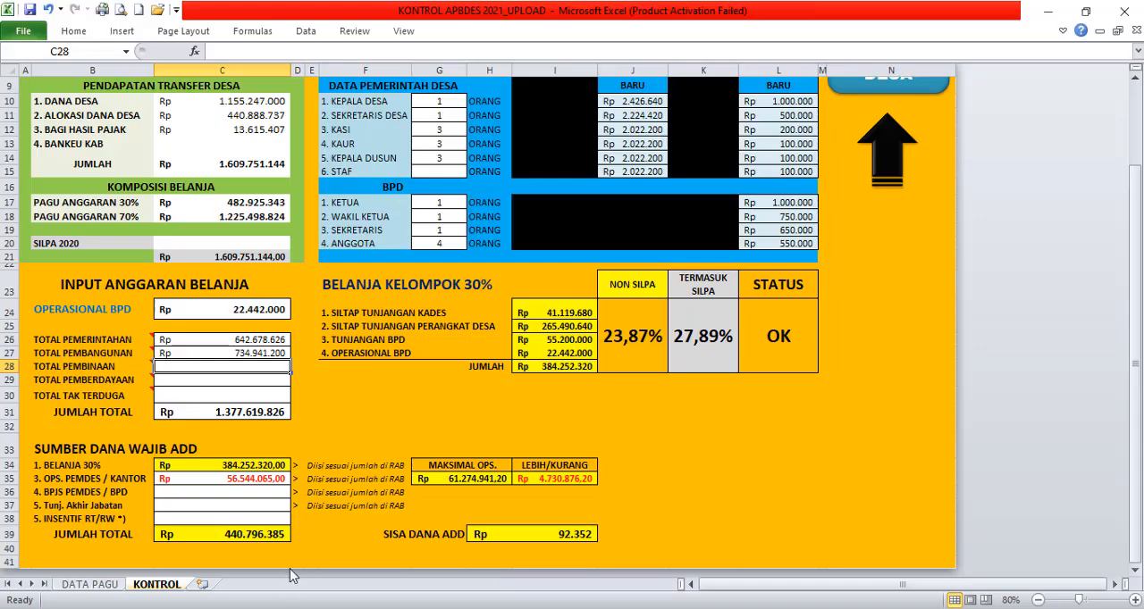
pyautogui.write('1316')
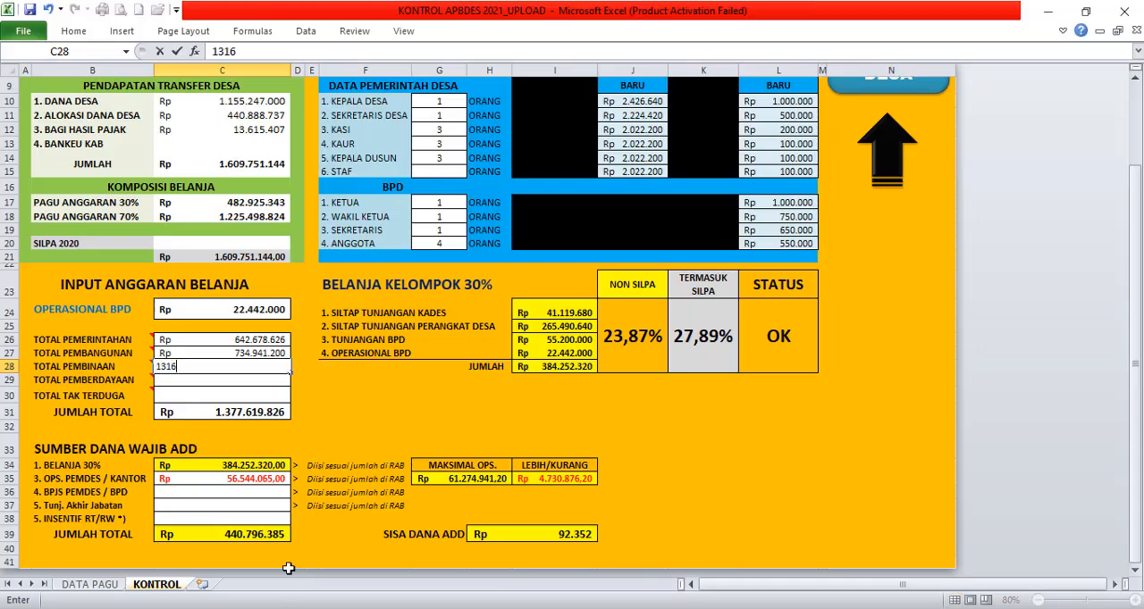
pyautogui.write('31.647.000')
pyautogui.press('Return')
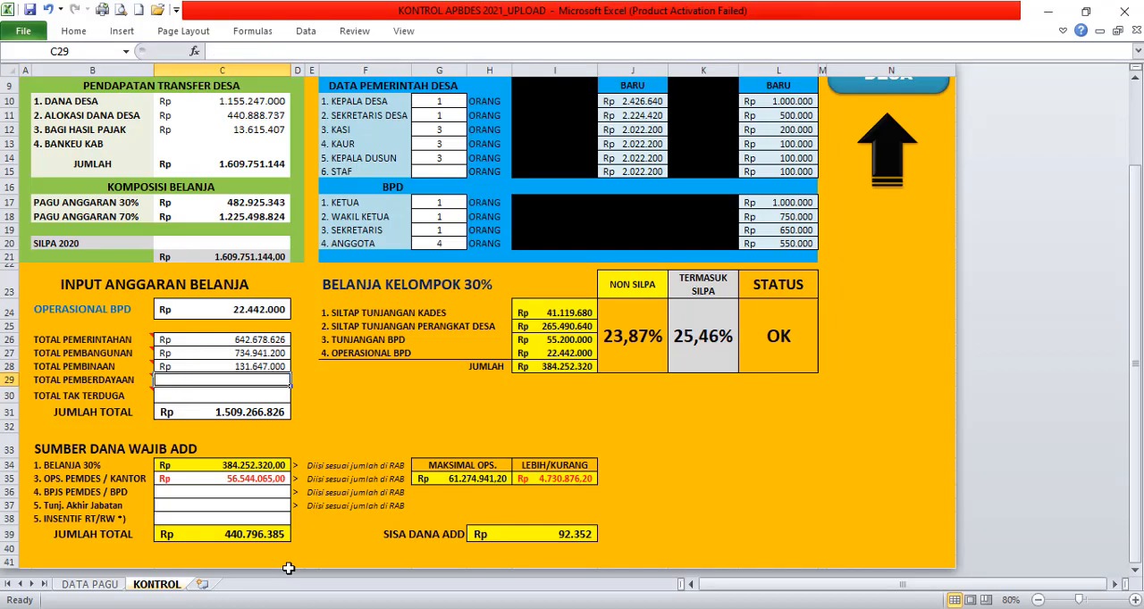
# Step: Find the BIDANG PEMBERDAYAAN MASYARAKAT total on page 4 of the Siskeudes report and enter 78920000 for TOTAL PEMBERDAYAAN in Excel
pyautogui.hotkey('alt', 'Tab')
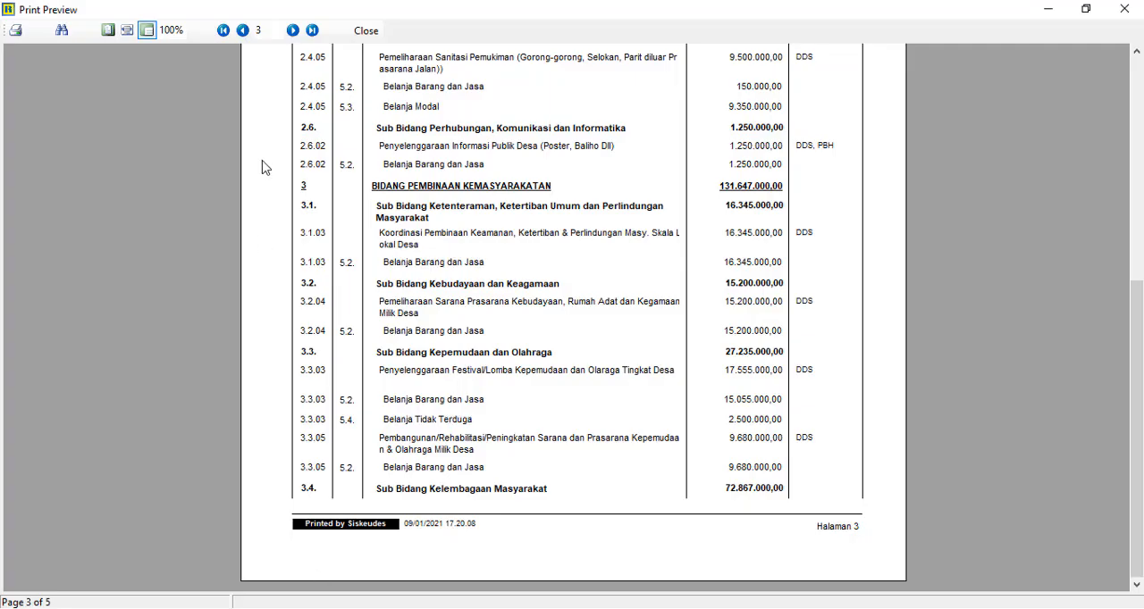
pyautogui.click(292, 30)
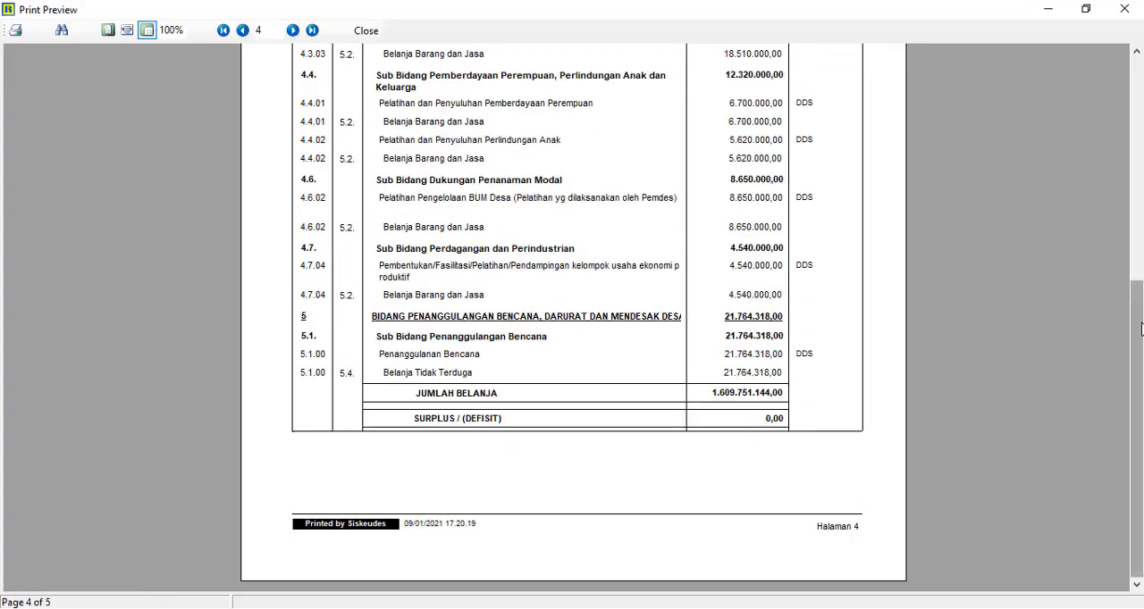
pyautogui.moveTo(1140, 329); pyautogui.dragTo(1140, 208)
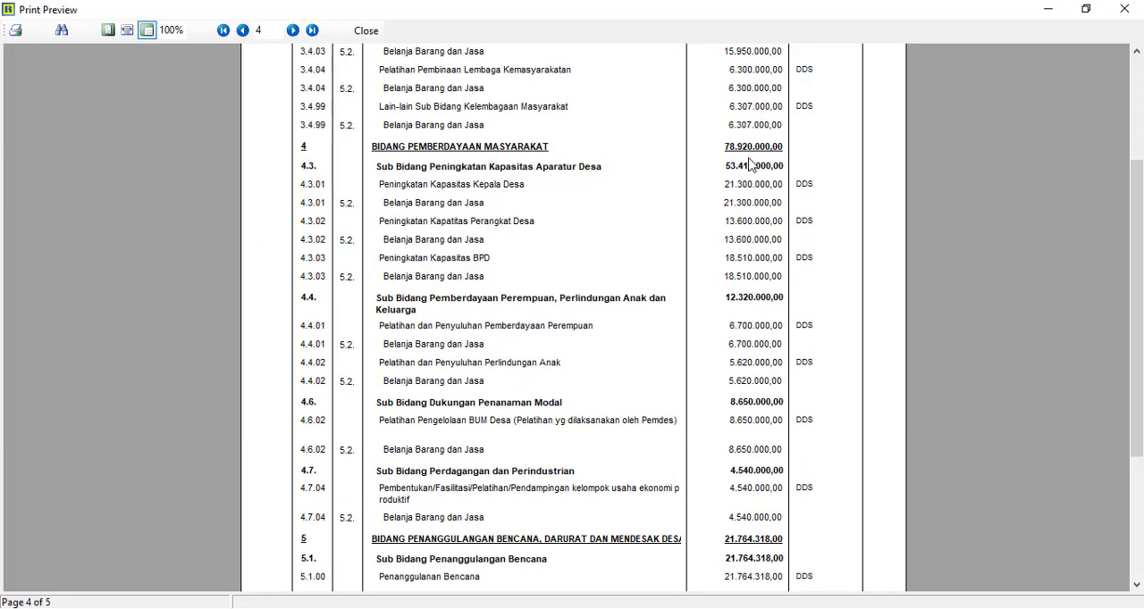
pyautogui.hotkey('alt', 'Tab')
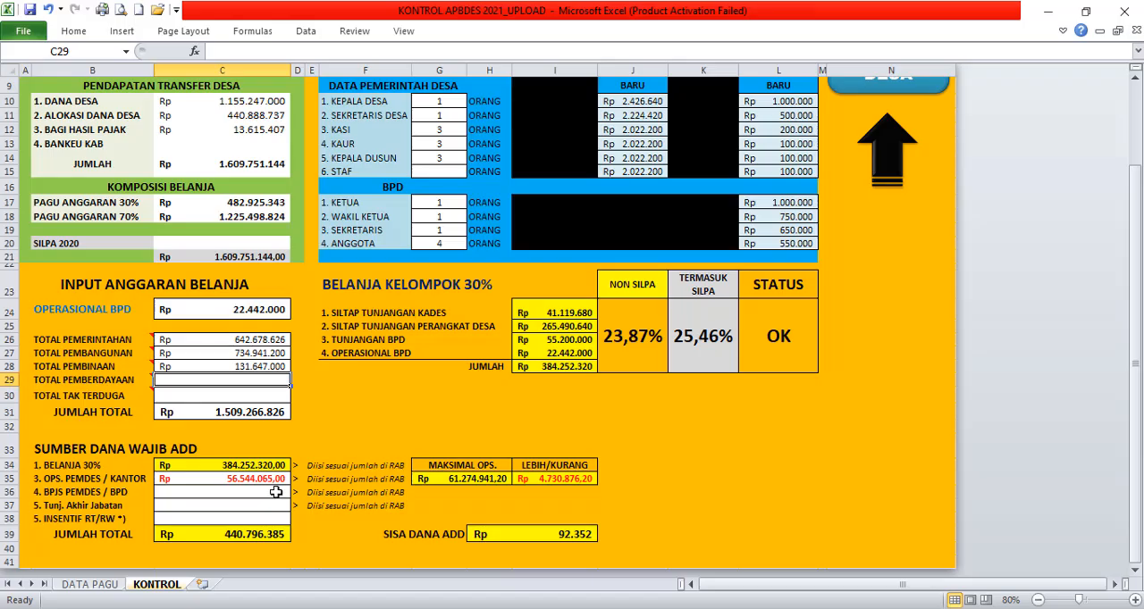
pyautogui.write('78920000')
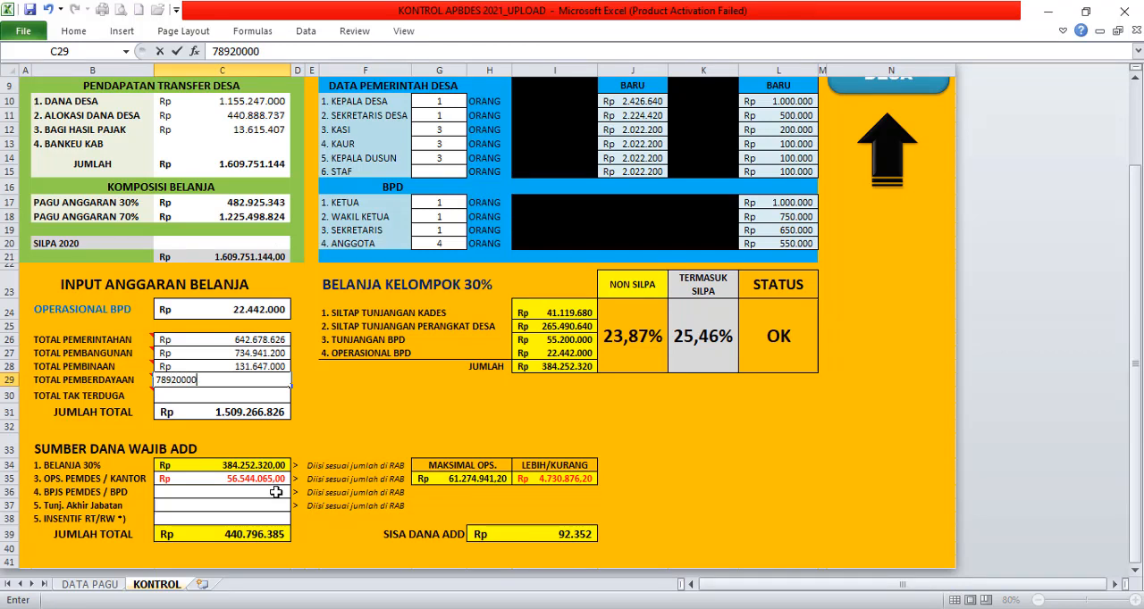
pyautogui.press('Return')
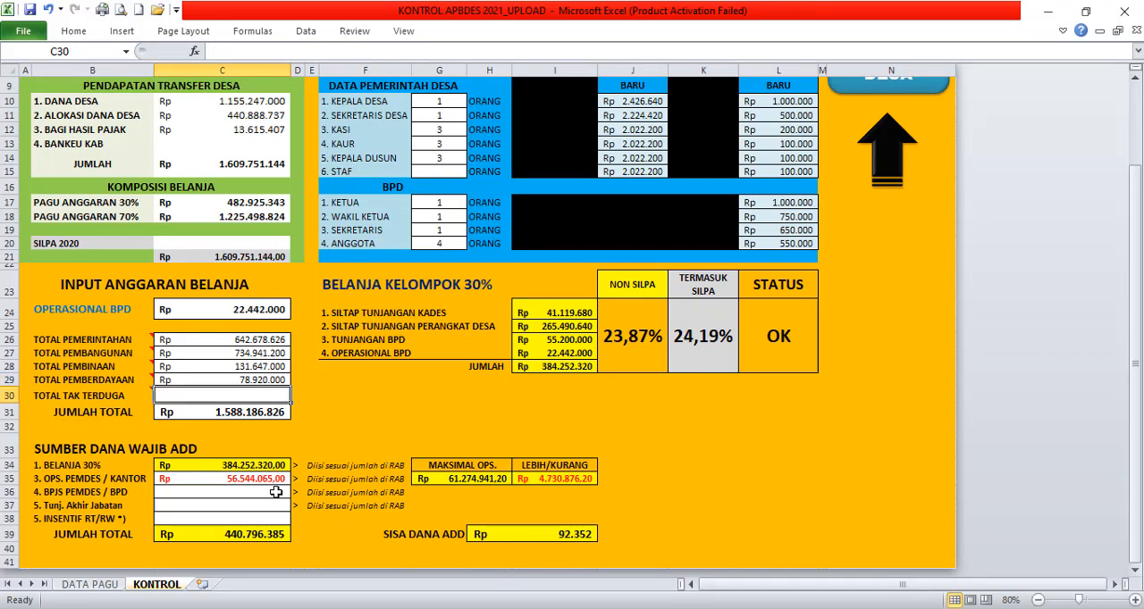
# Step: Take the disaster and emergency spending total from page 4 of the Siskeudes report and enter 21764318 for TOTAL TAK TERDUGA in Excel
pyautogui.hotkey('alt', 'Tab')
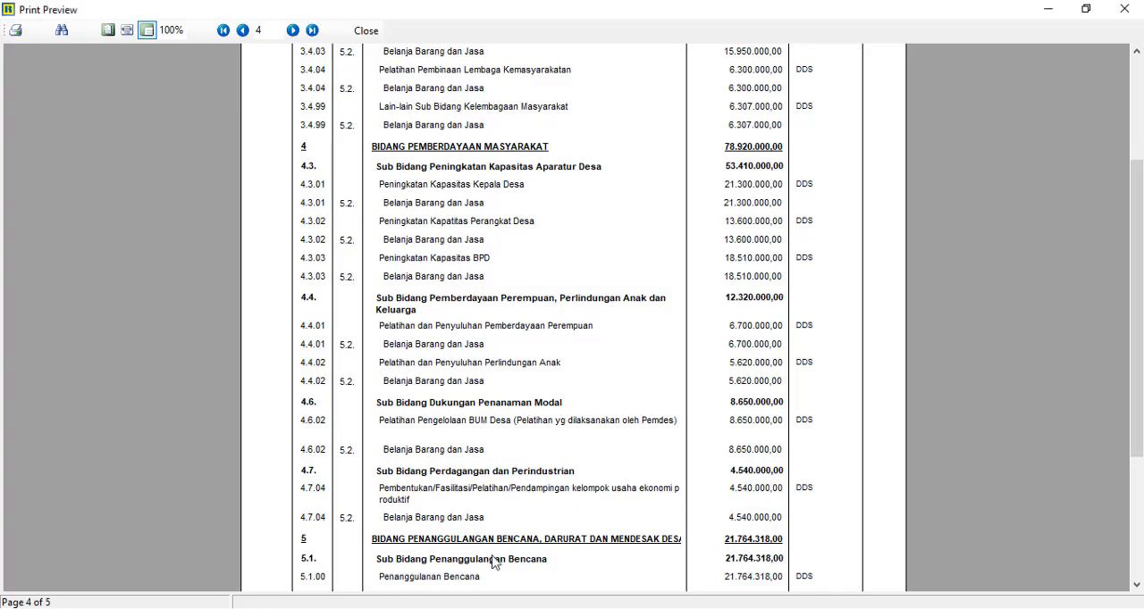
pyautogui.scroll(-5, 804, 407)
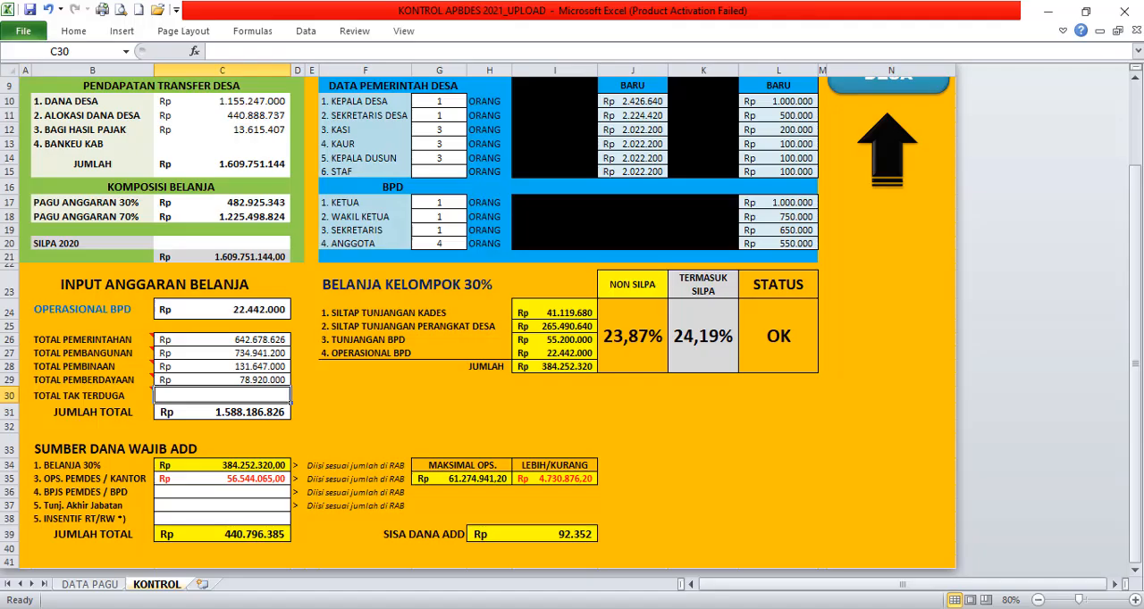
pyautogui.write('21.7')
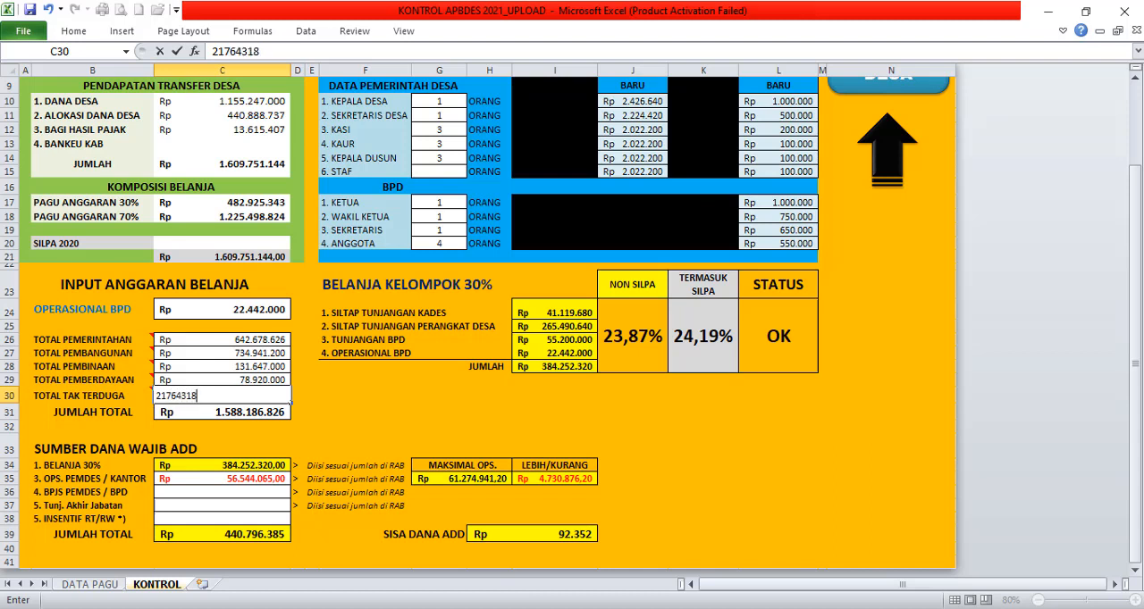
pyautogui.write('64.318')
pyautogui.press('Return')
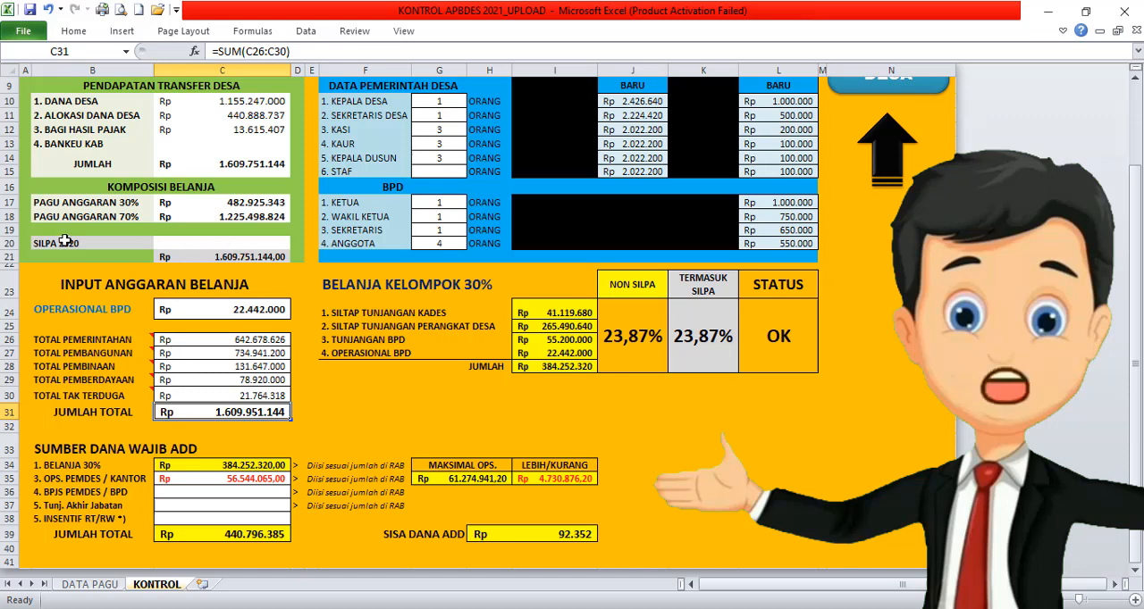
# Step: Compare the expenditure JUMLAH TOTAL with the transfer income JUMLAH in Excel, and close the Siskeudes report preview
pyautogui.click(224, 242)
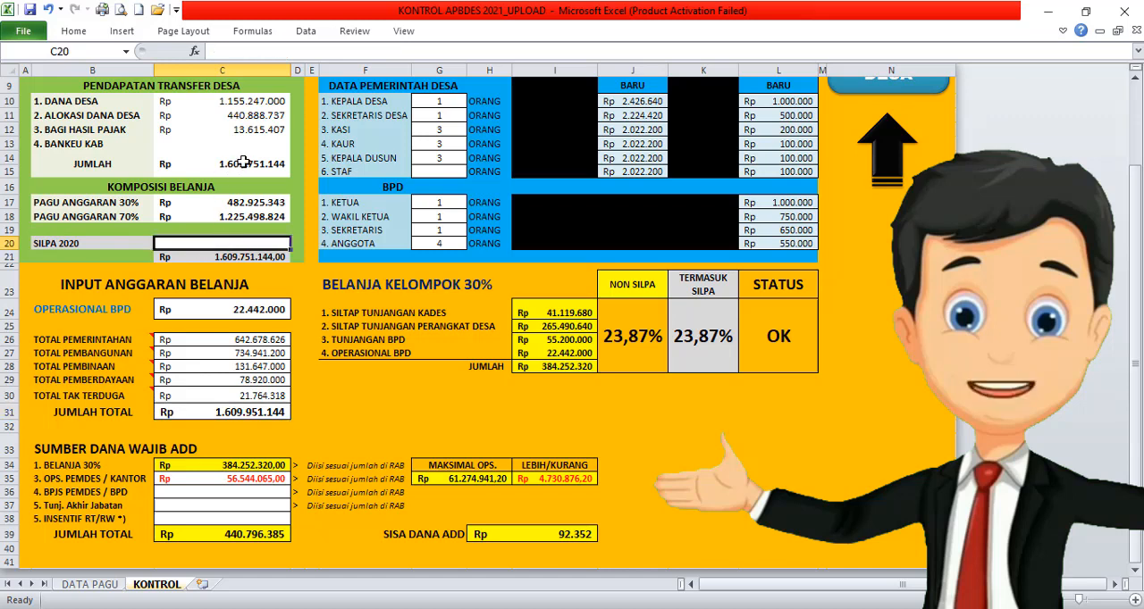
pyautogui.click(234, 411)
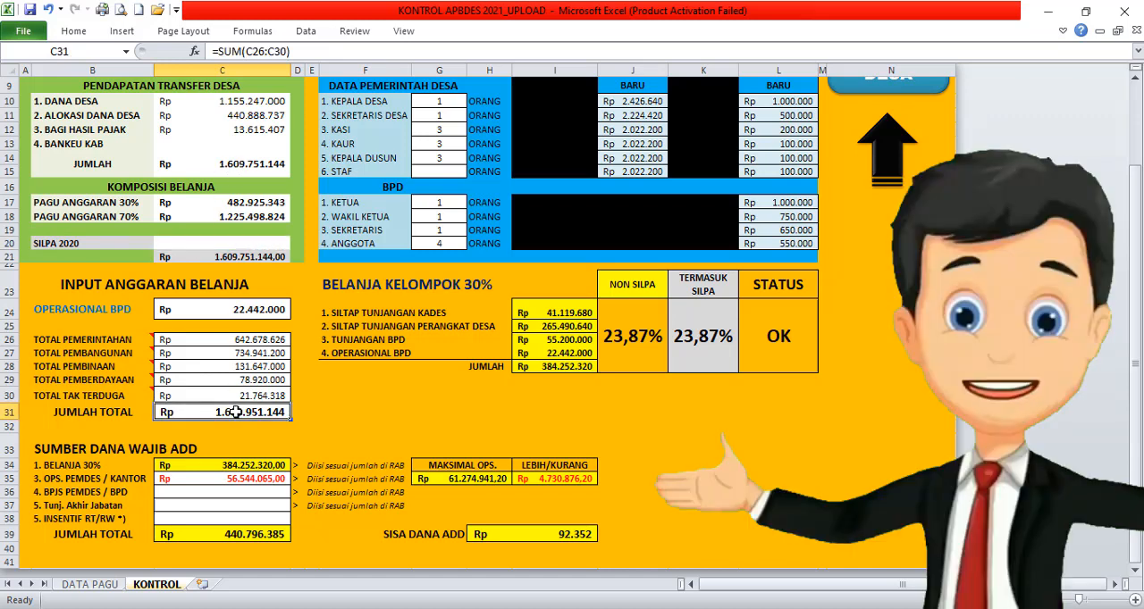
pyautogui.click(257, 166)
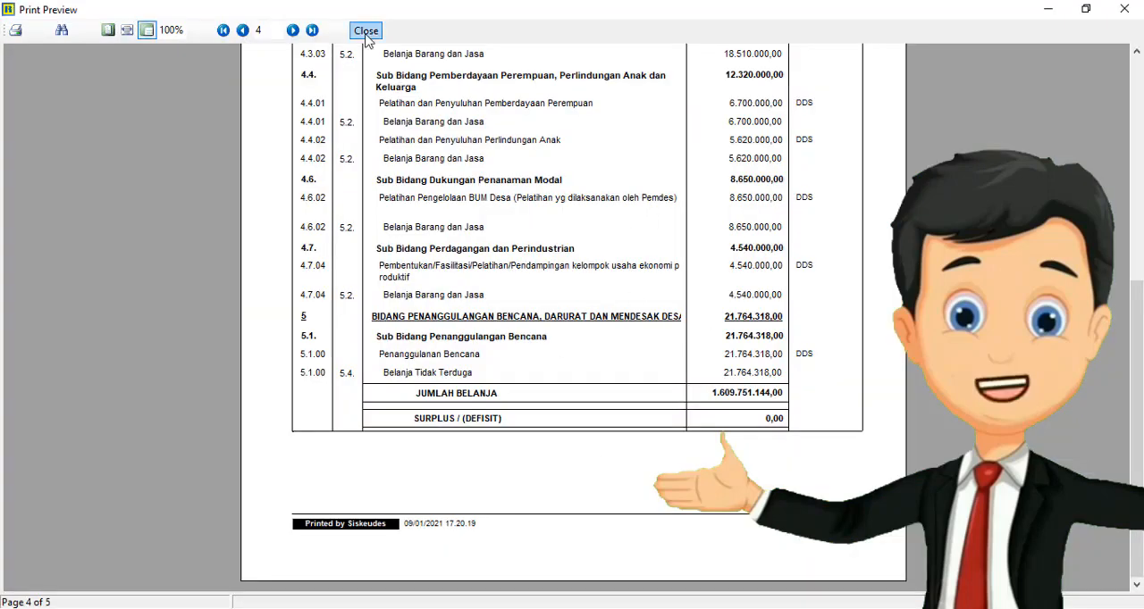
pyautogui.click(366, 32)
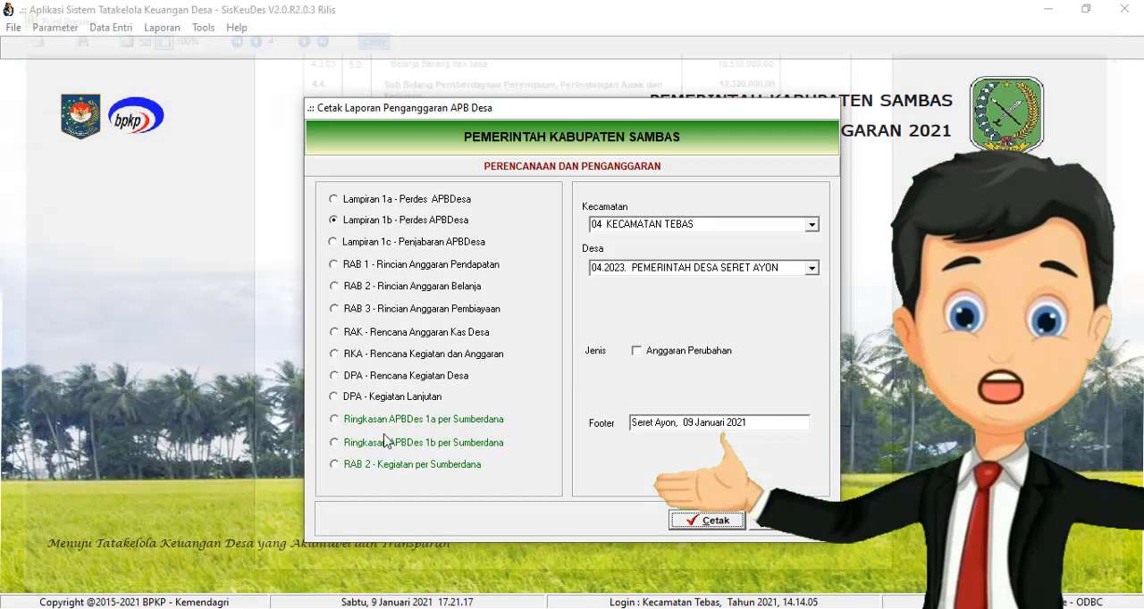
# Step: Switch to the APBDes control workbook in Excel and enter 20000000 for SILPA 2020
pyautogui.moveTo(271, 608)
pyautogui.click(268, 552)
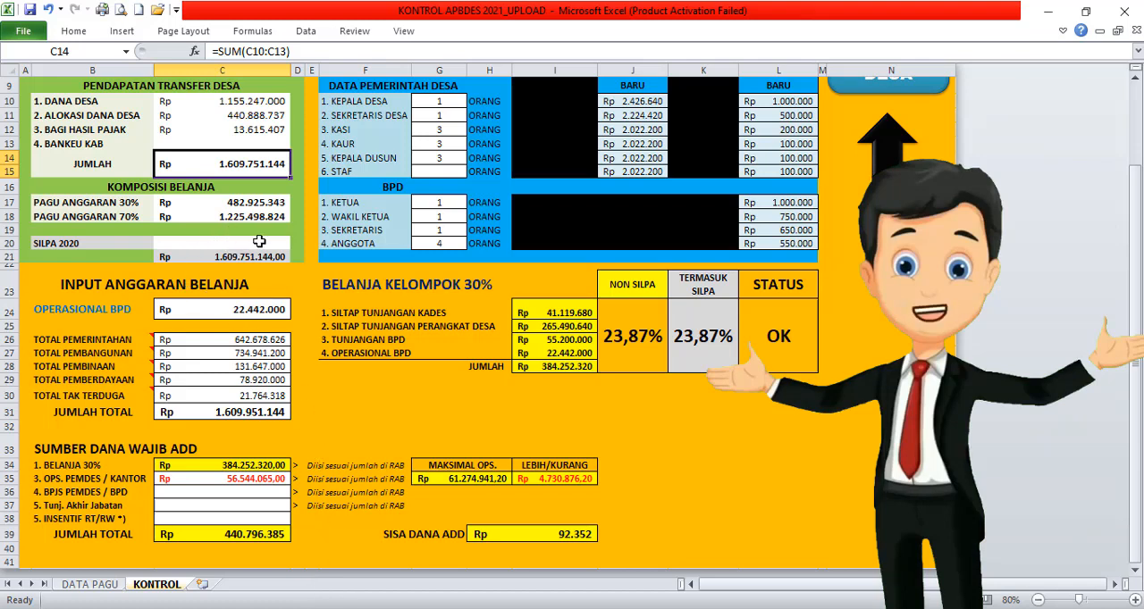
pyautogui.click(259, 241)
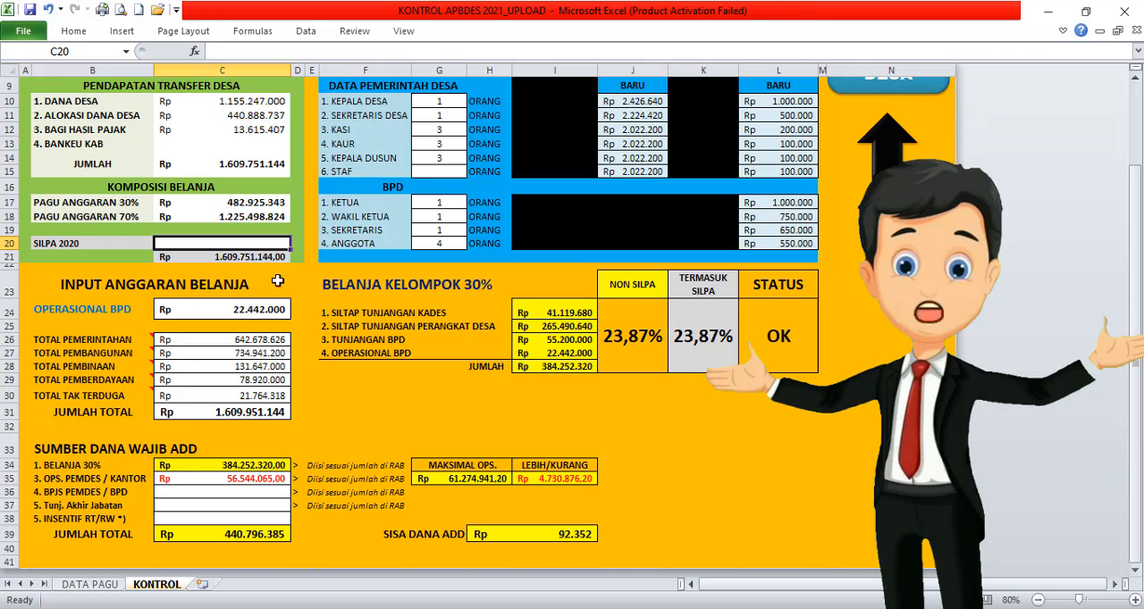
pyautogui.write('20000000')
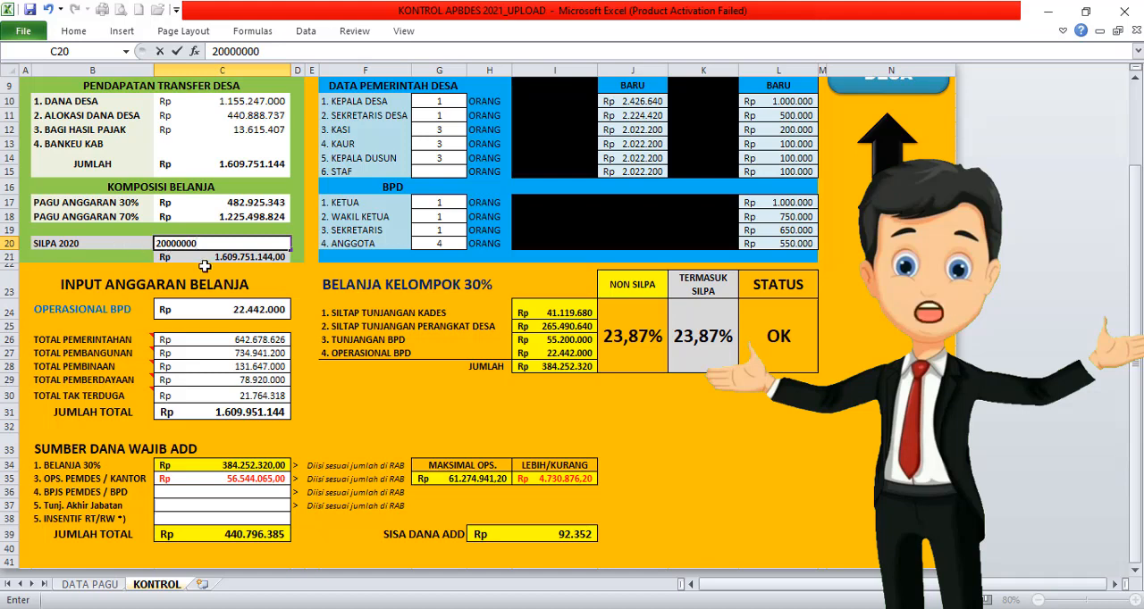
pyautogui.press('Return')
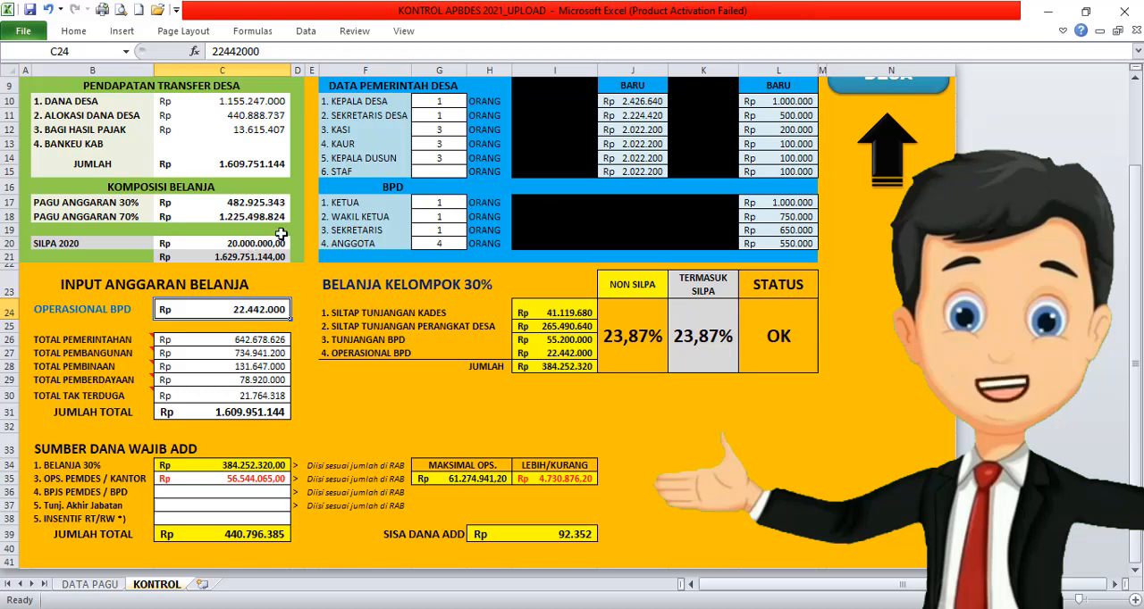
# Step: Change TOTAL TAK TERDUGA to 41764318 so the expenditure includes the SILPA amount
pyautogui.click(258, 398)
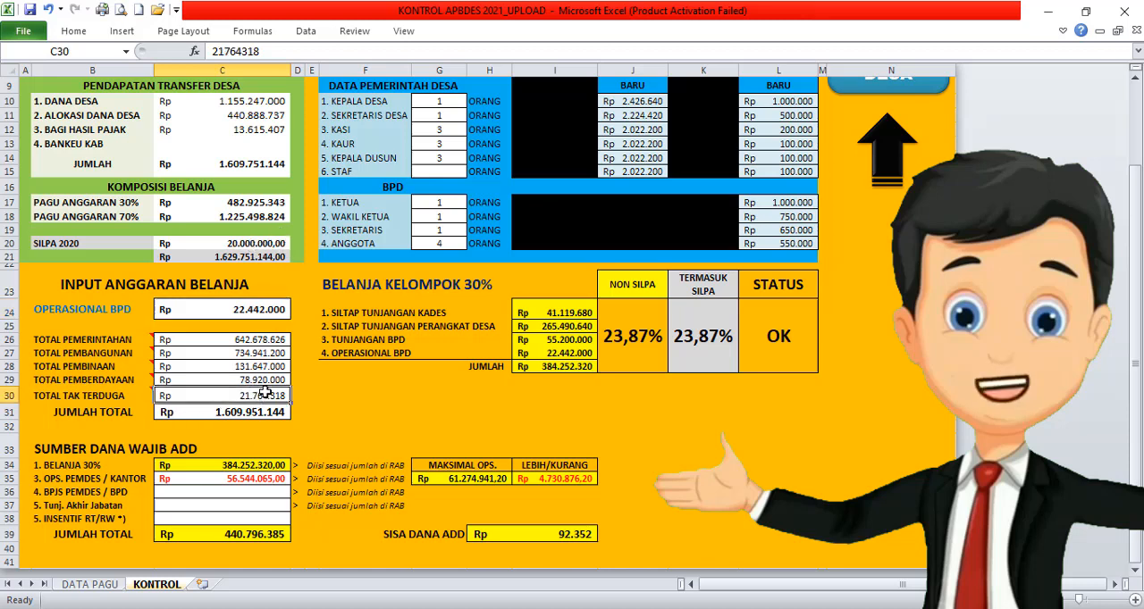
pyautogui.click(213, 51)
pyautogui.write('4')
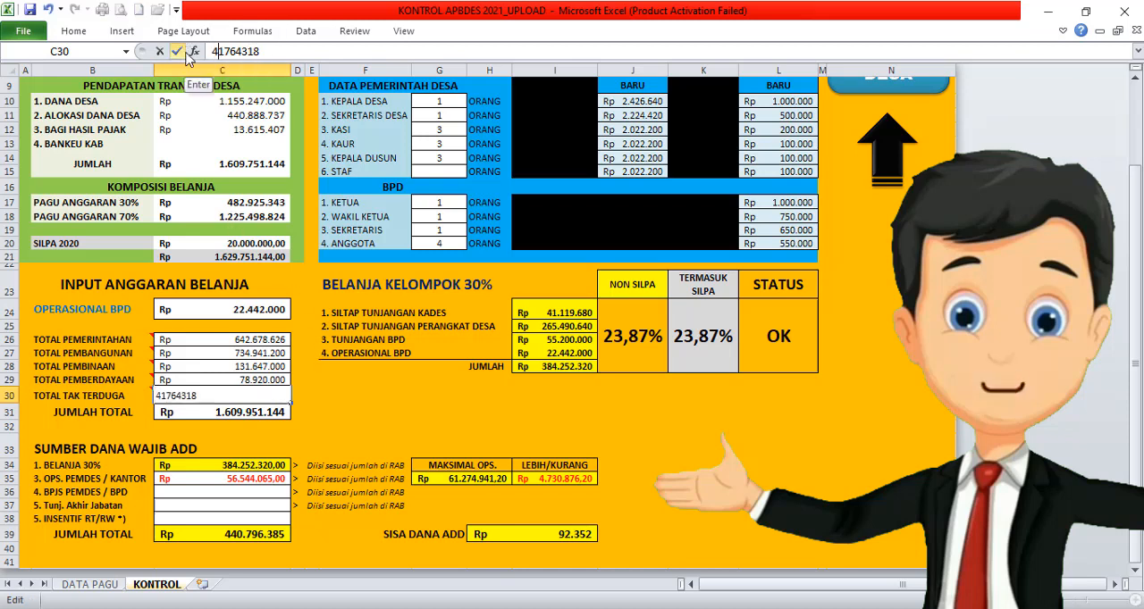
pyautogui.press('Return')
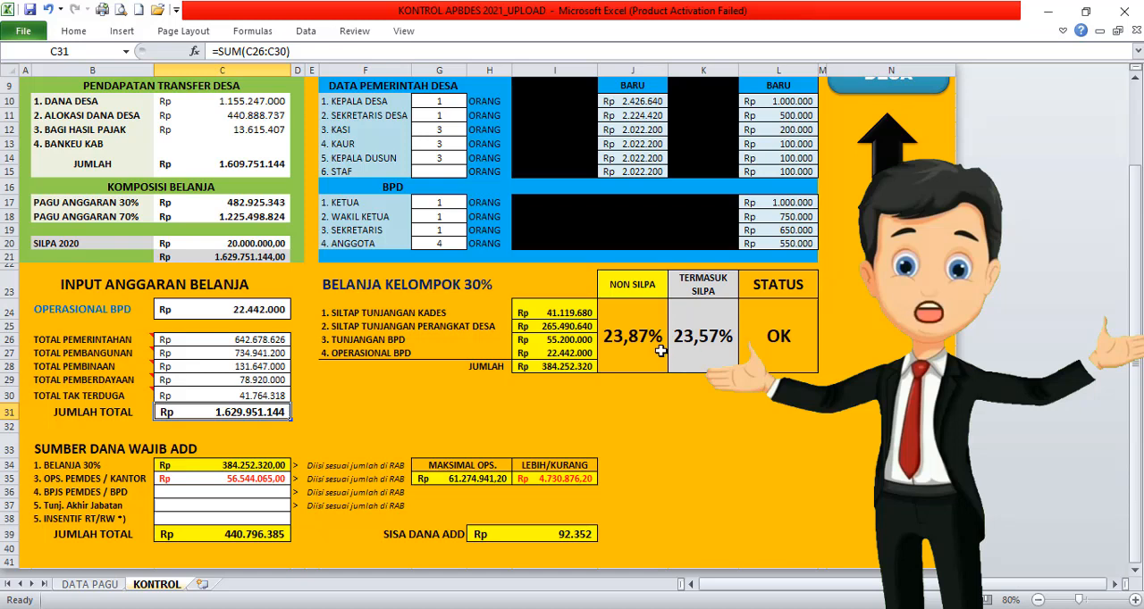
# Step: Clear the SILPA 2020 amount and set TOTAL TAK TERDUGA back to 21764318
pyautogui.click(248, 244)
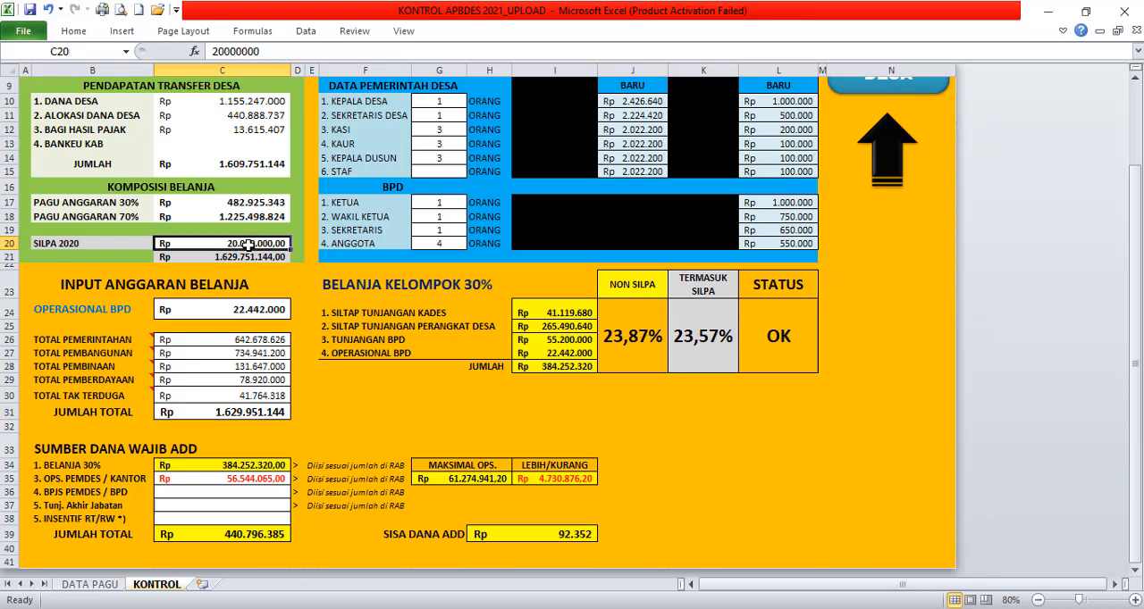
pyautogui.press('Delete')
pyautogui.click(249, 396)
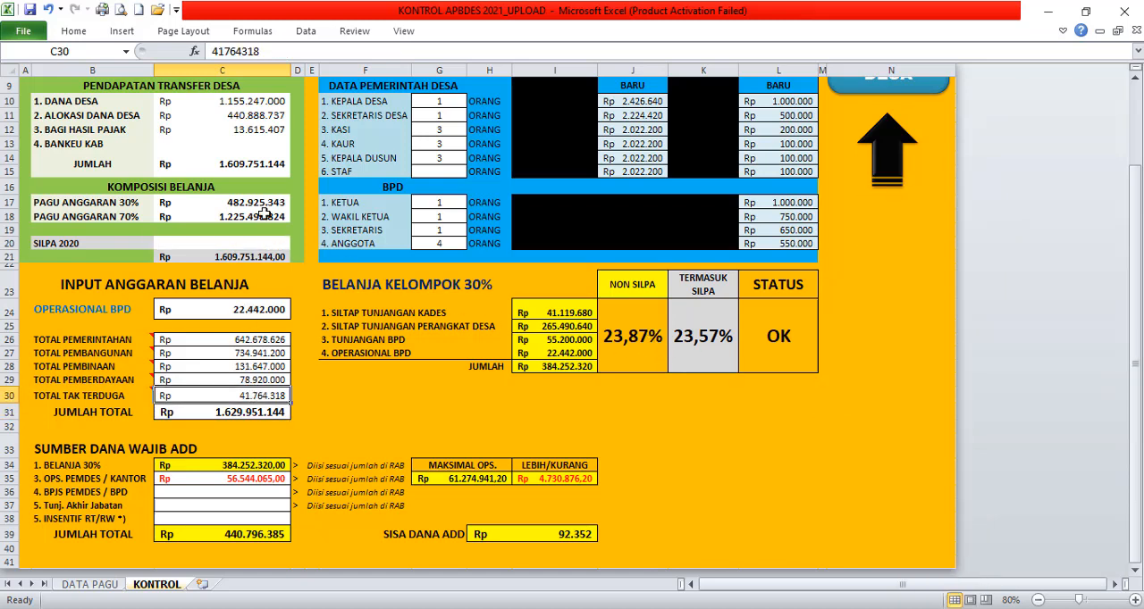
pyautogui.moveTo(220, 53); pyautogui.dragTo(199, 56)
pyautogui.write('2')
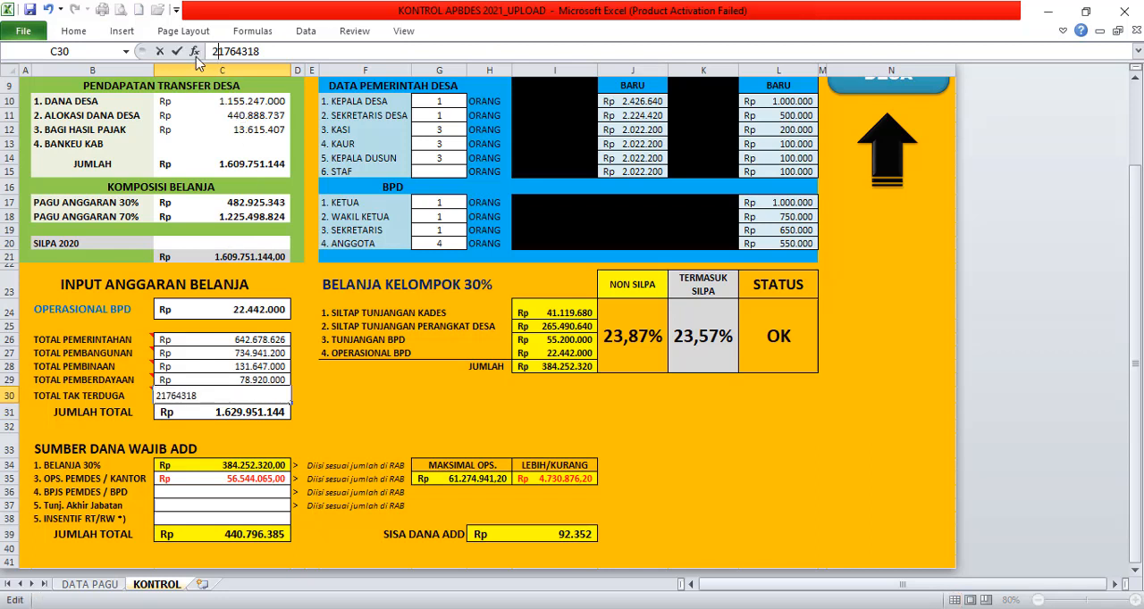
pyautogui.press('Return')
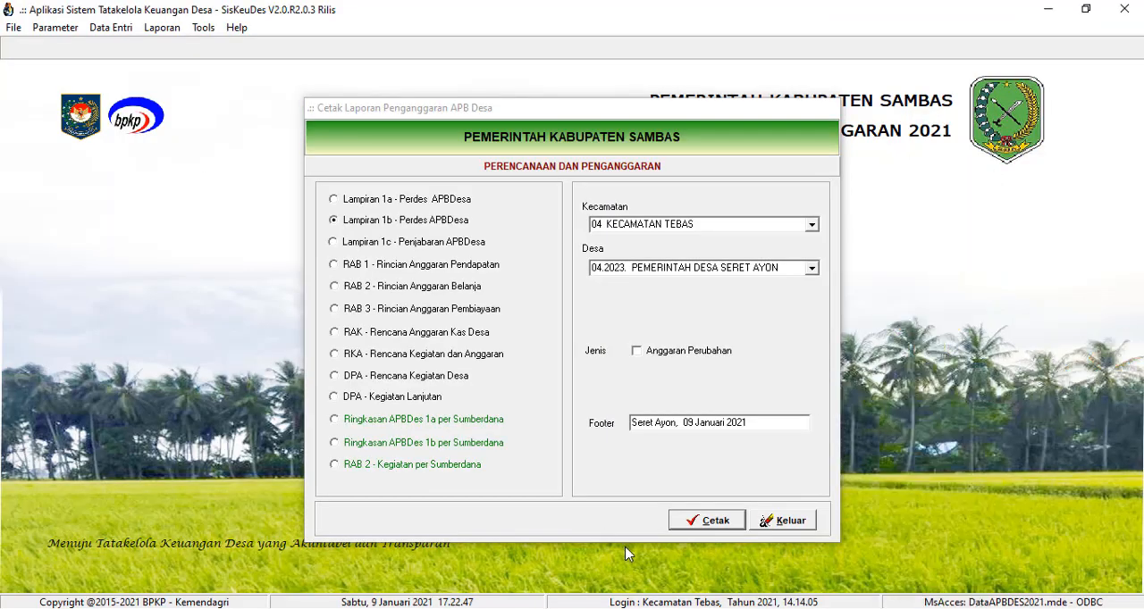
# Step: In Siskeudes, close the budgeting report dialog, open the APBDes data posting form and choose PEMERINTAH DESA SERET AYON in its kecamatan
pyautogui.click(784, 521)
pyautogui.click(111, 27)
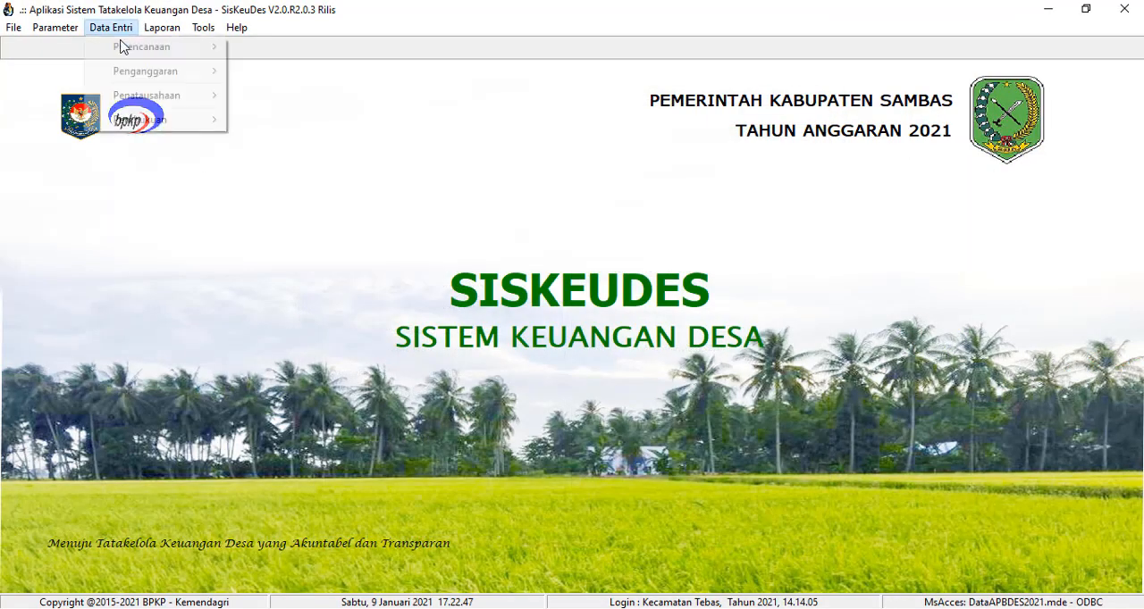
pyautogui.moveTo(170, 71)
pyautogui.click(289, 133)
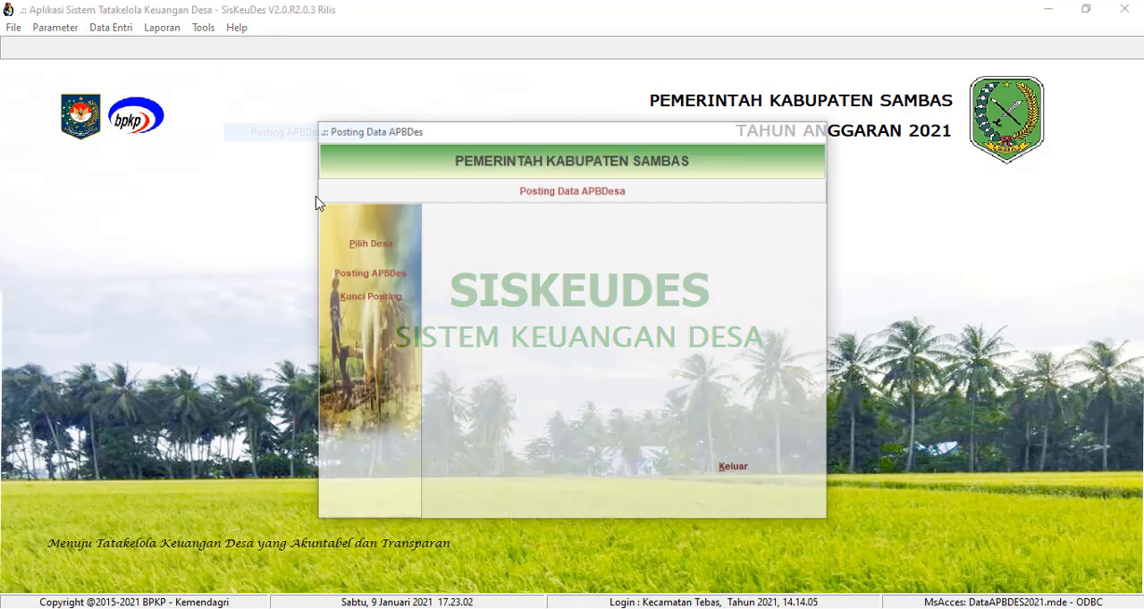
pyautogui.click(572, 256)
pyautogui.doubleClick(570, 250)
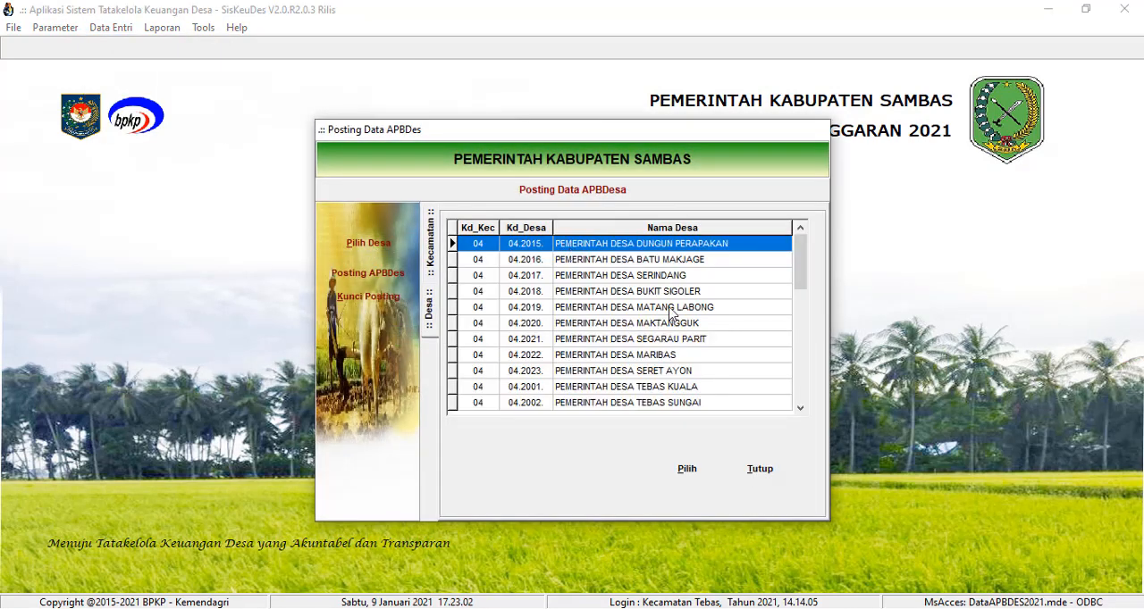
pyautogui.doubleClick(684, 368)
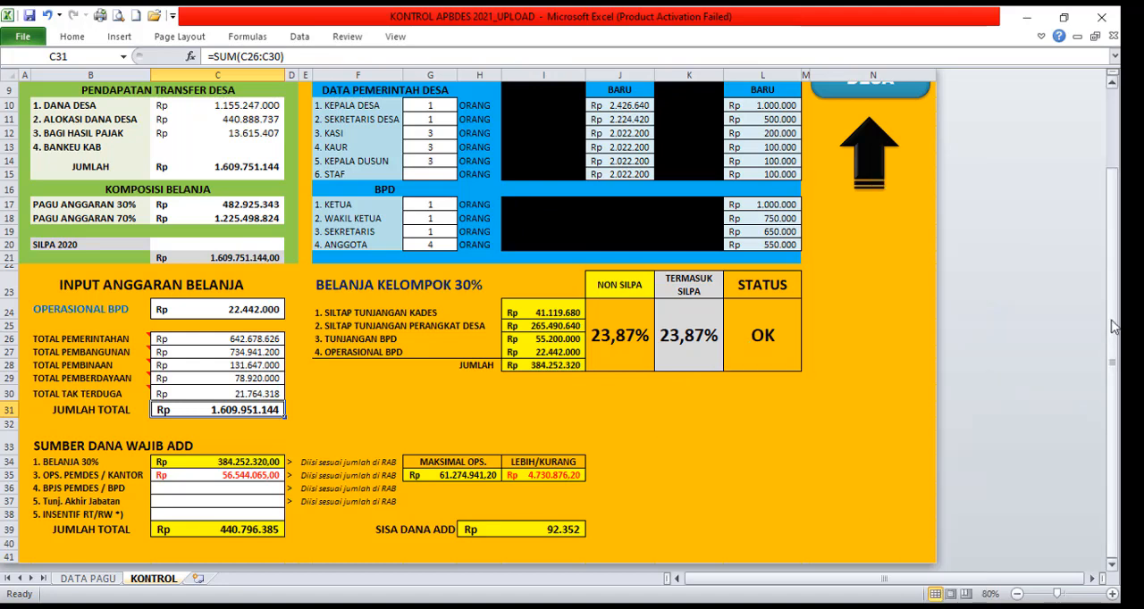
# Step: Review the SUMBER DANA WAJIB ADD cells for OPS. PEMDES / KANTOR, BPJS PEMDES / BPD, Tunj. Akhir Jabatan and INSENTIF RT/RW in Excel
pyautogui.moveTo(1115, 363); pyautogui.dragTo(1115, 364)
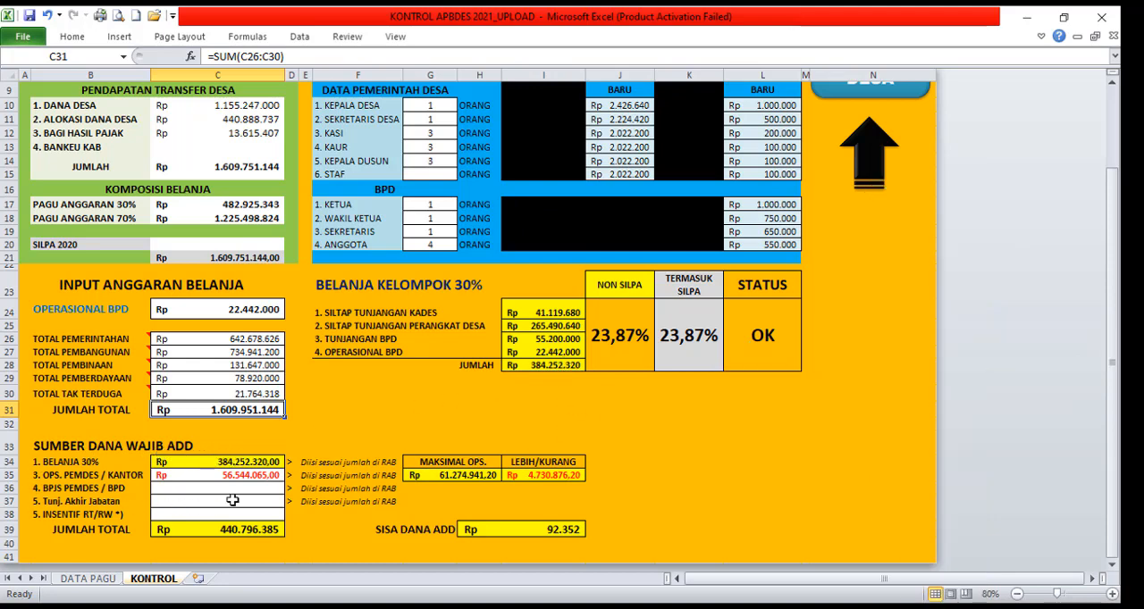
pyautogui.click(266, 475)
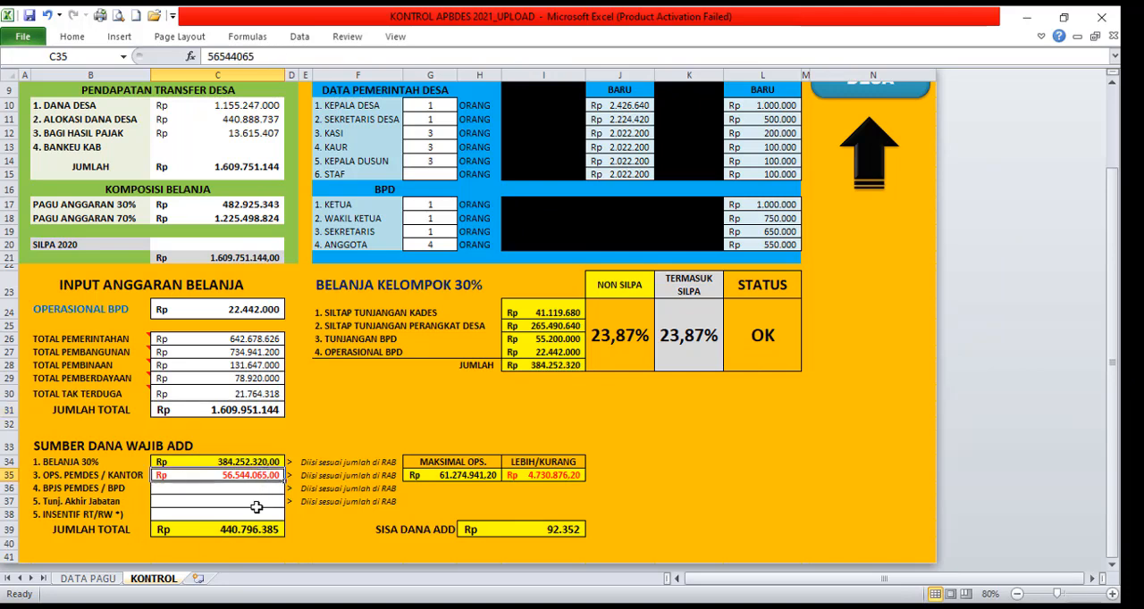
pyautogui.click(232, 489)
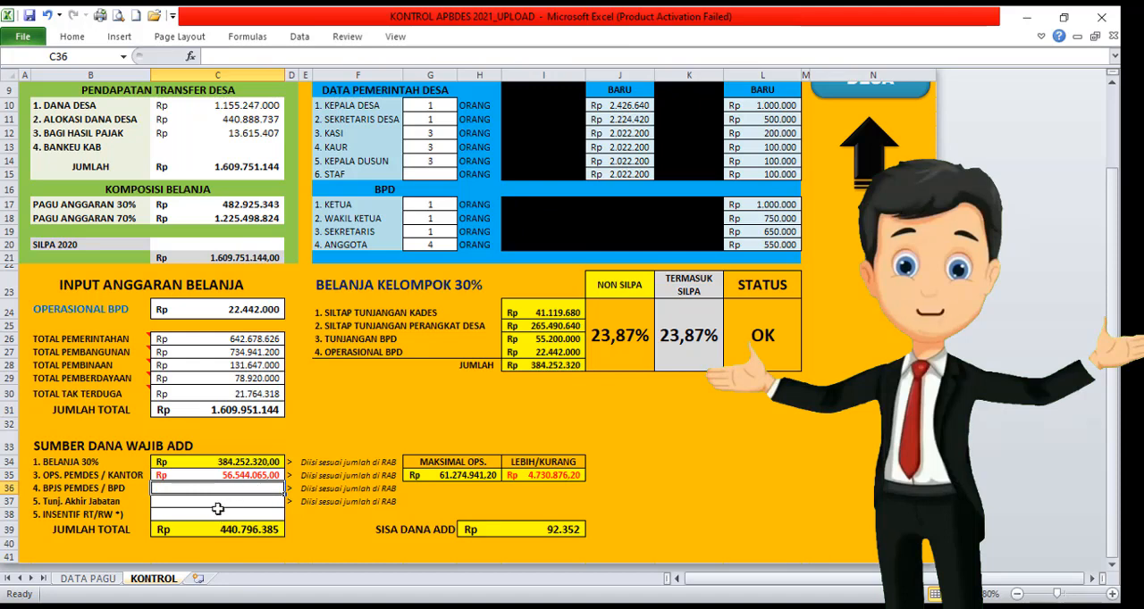
pyautogui.click(222, 501)
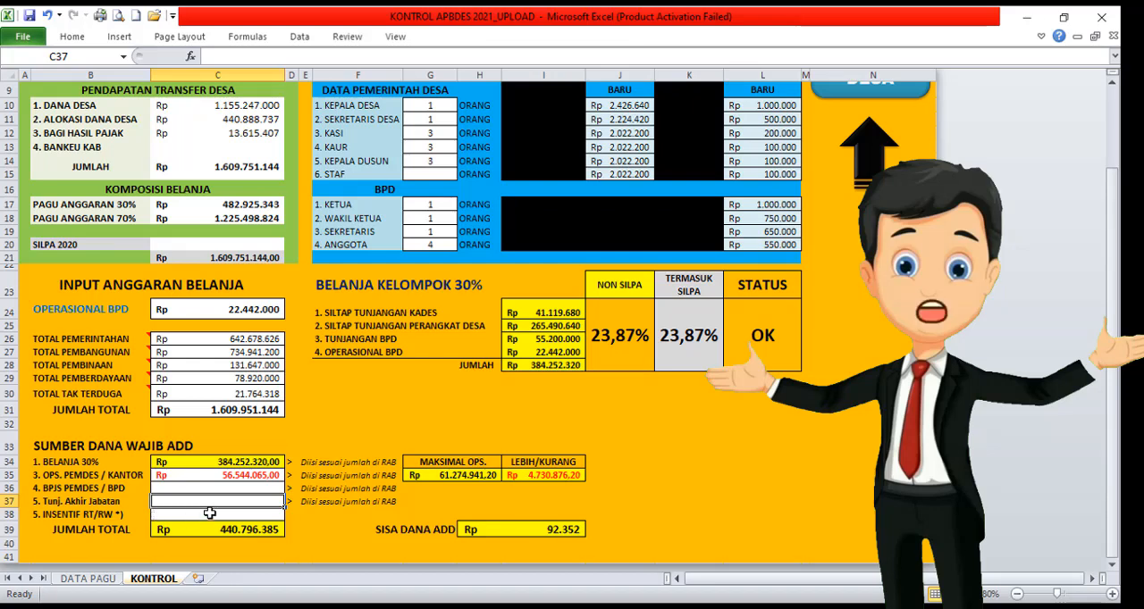
pyautogui.click(209, 513)
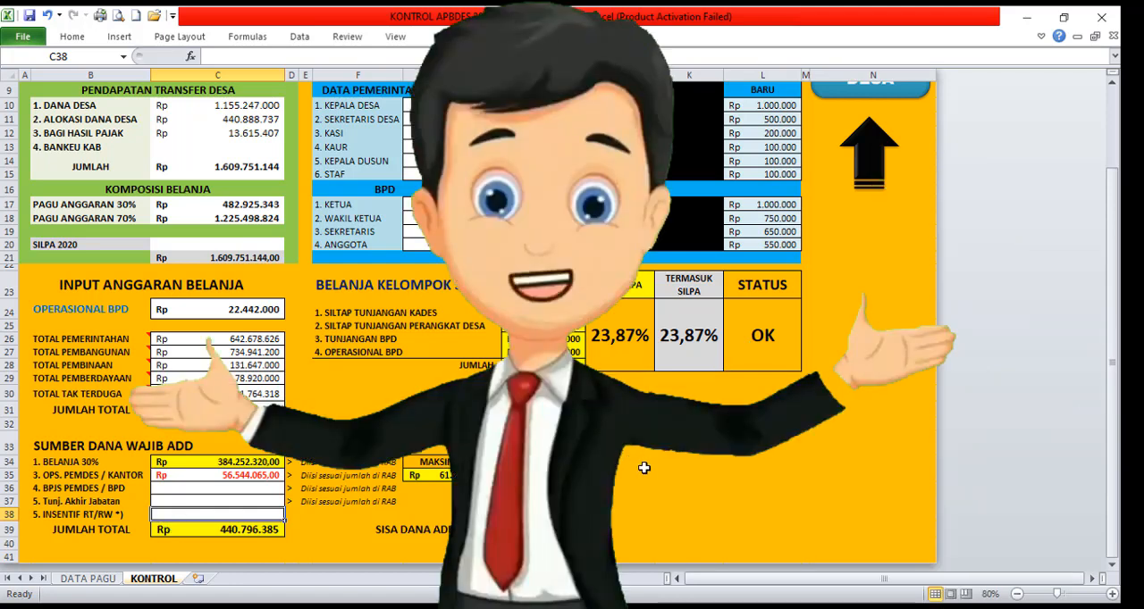
pyautogui.scroll(3, 1112, 368)
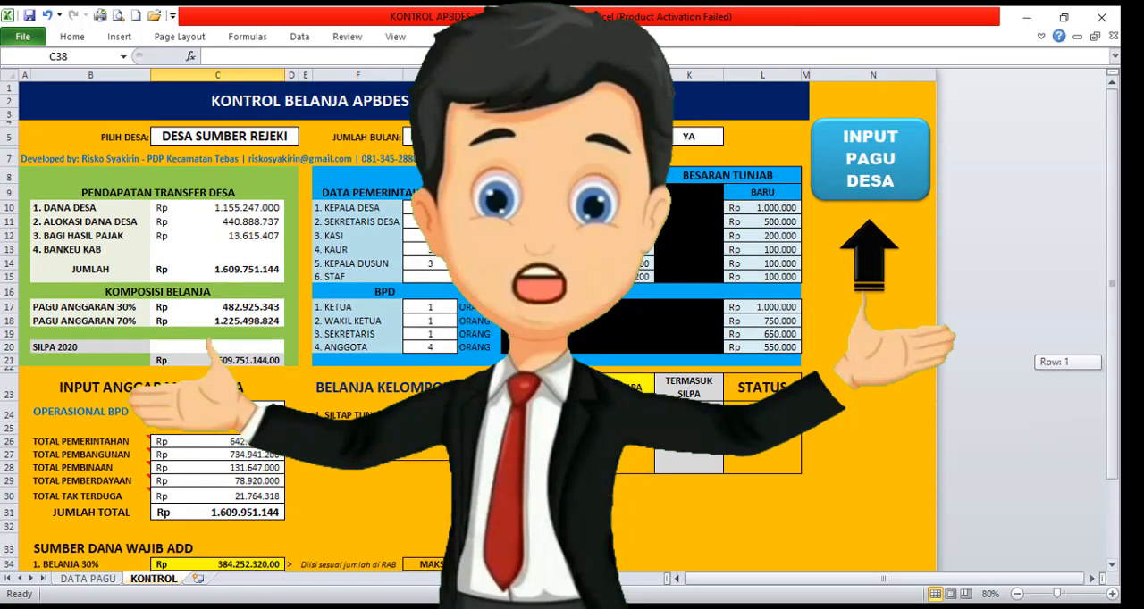